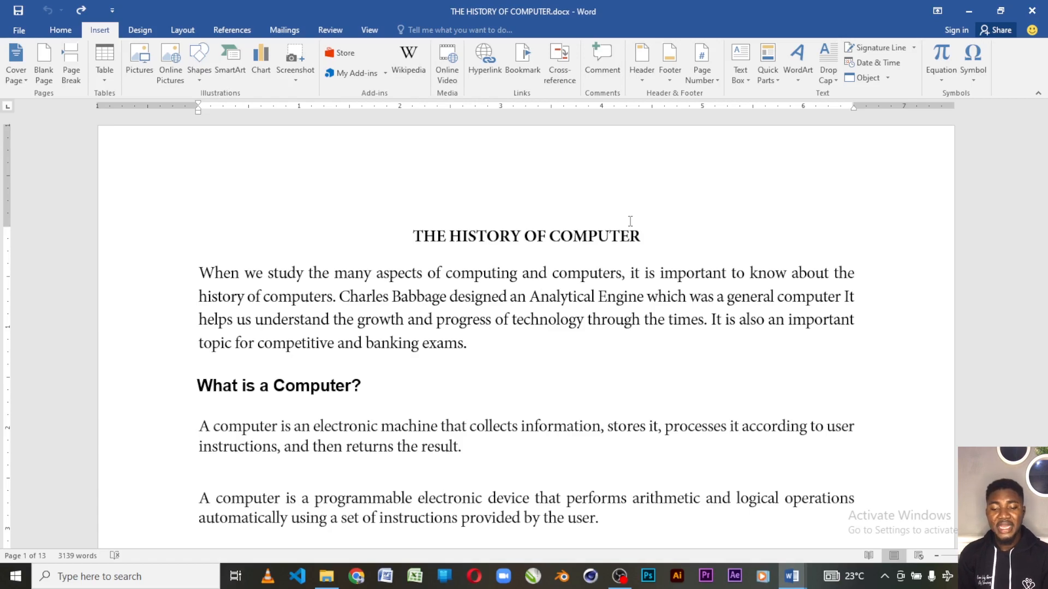
# Look over the first page from its title down to the blank area at its end.
pyautogui.scroll(-10, 576, 317)
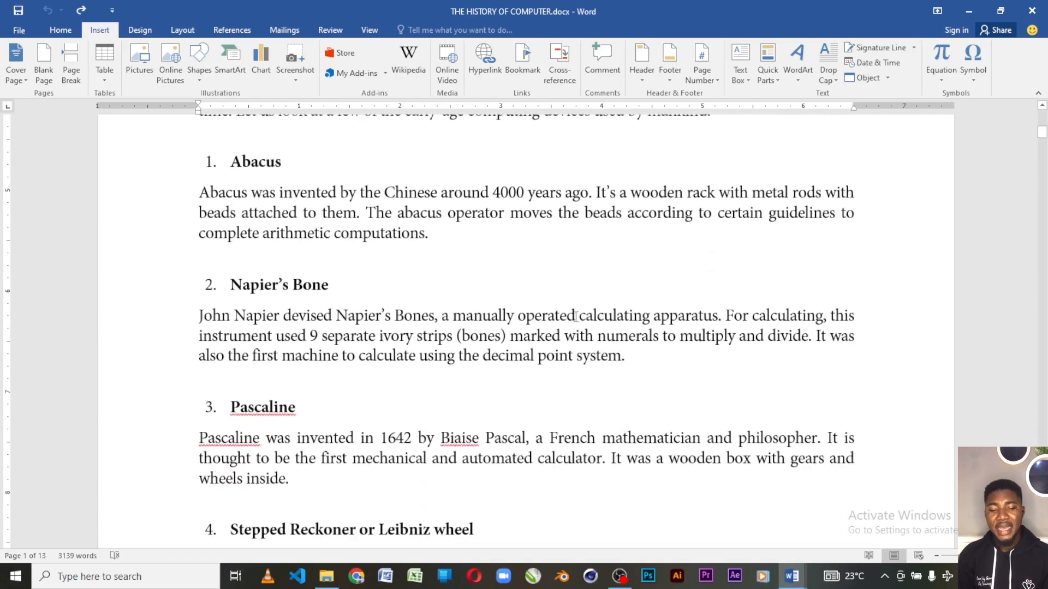
pyautogui.scroll(-5, 576, 317)
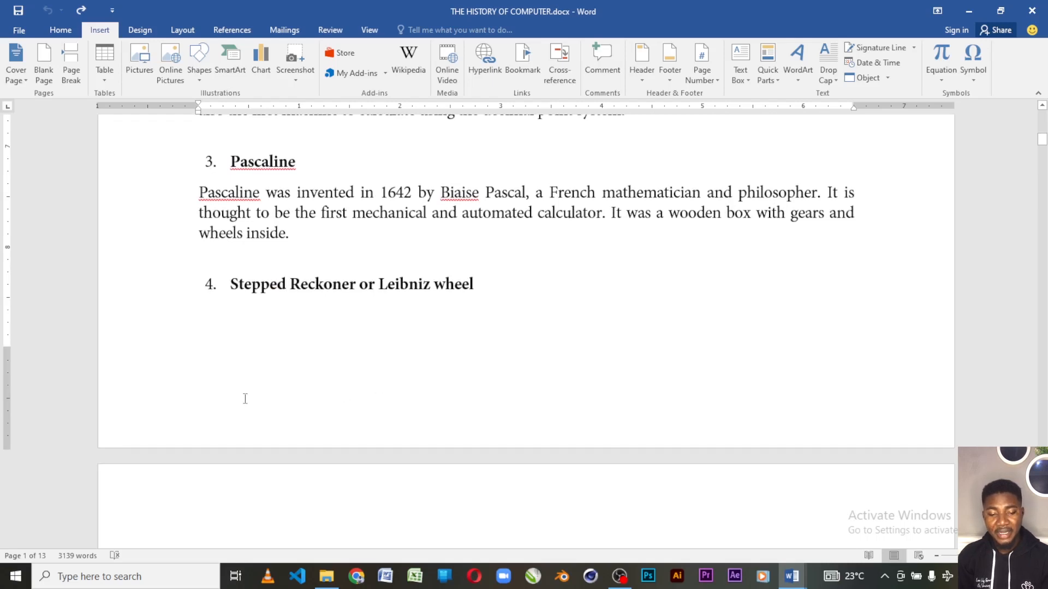
pyautogui.moveTo(238, 382); pyautogui.dragTo(287, 374)
pyautogui.click(295, 312)
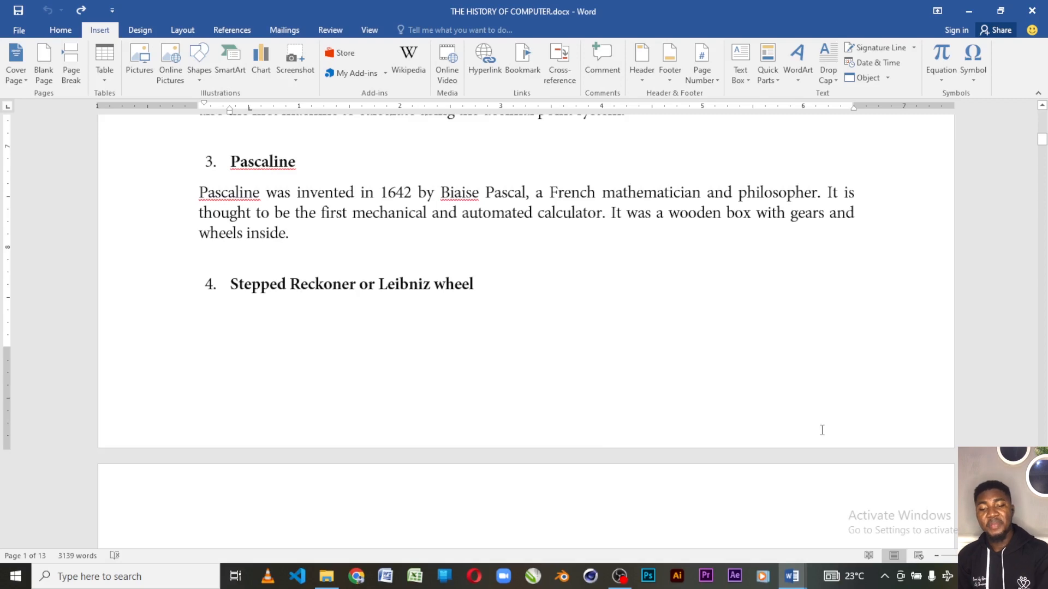
pyautogui.scroll(10, 793, 376)
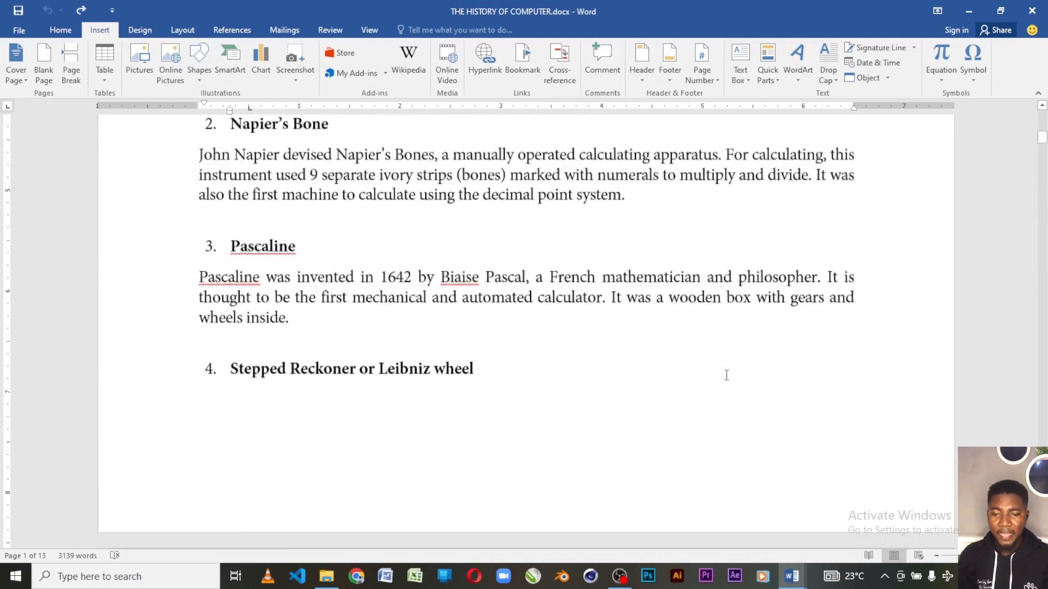
pyautogui.scroll(4, 714, 353)
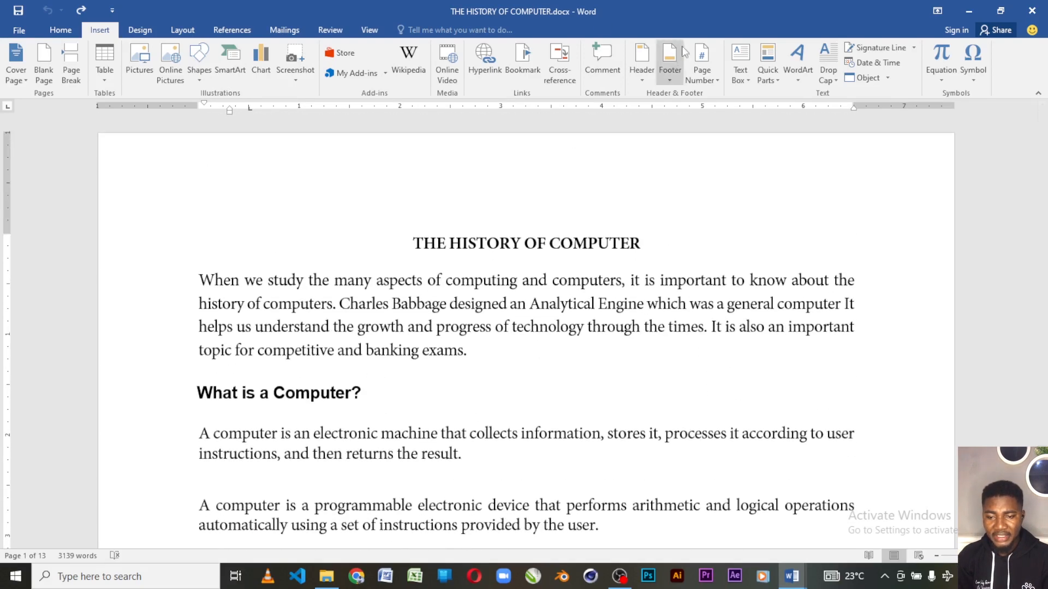
# Insert the built-in Banded header into the document.
pyautogui.click(641, 76)
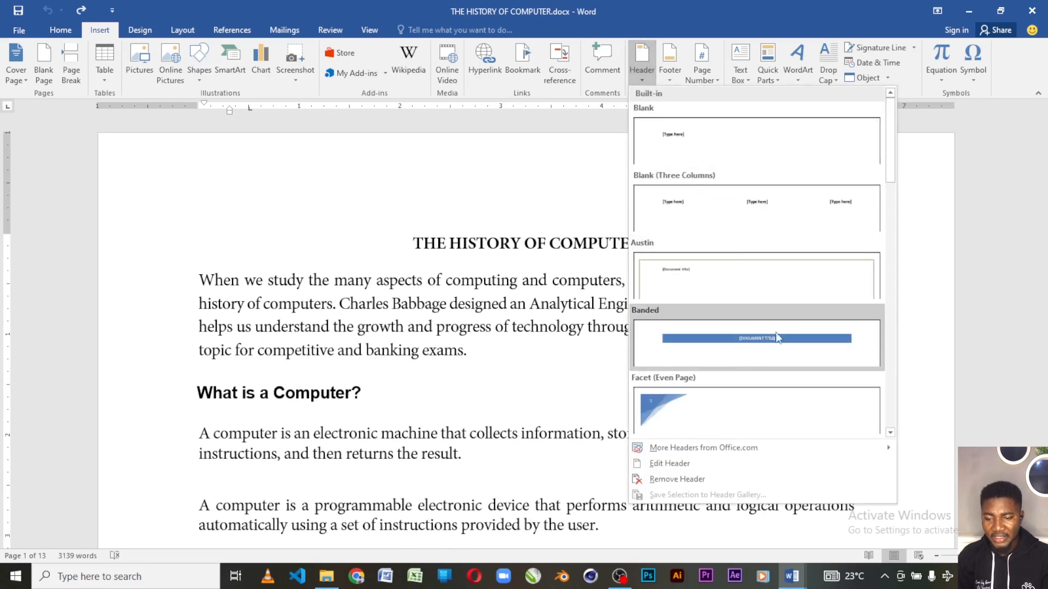
pyautogui.scroll(-5, 785, 326)
pyautogui.scroll(5, 787, 327)
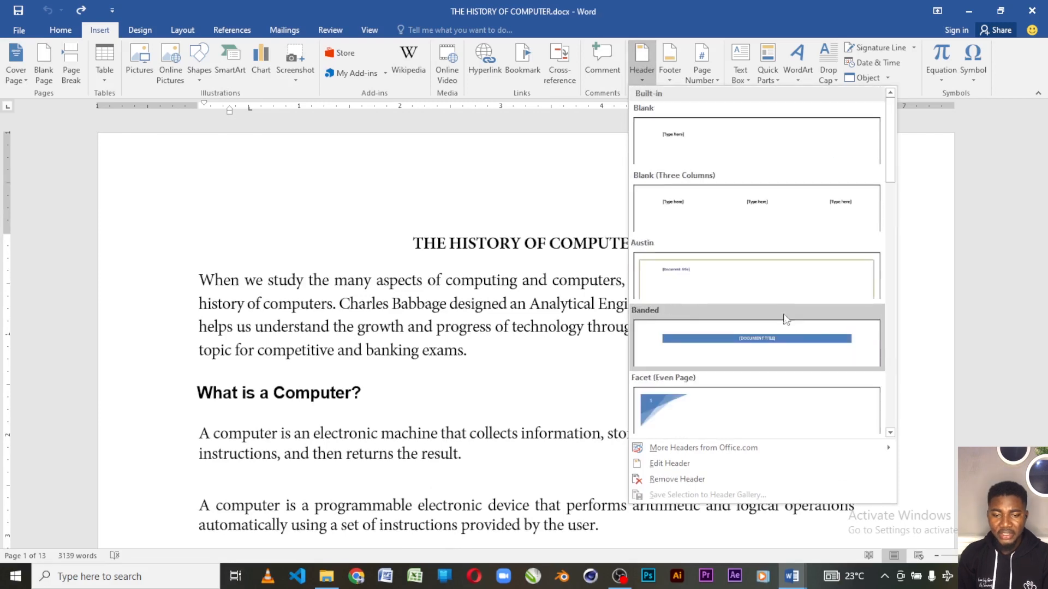
pyautogui.click(771, 345)
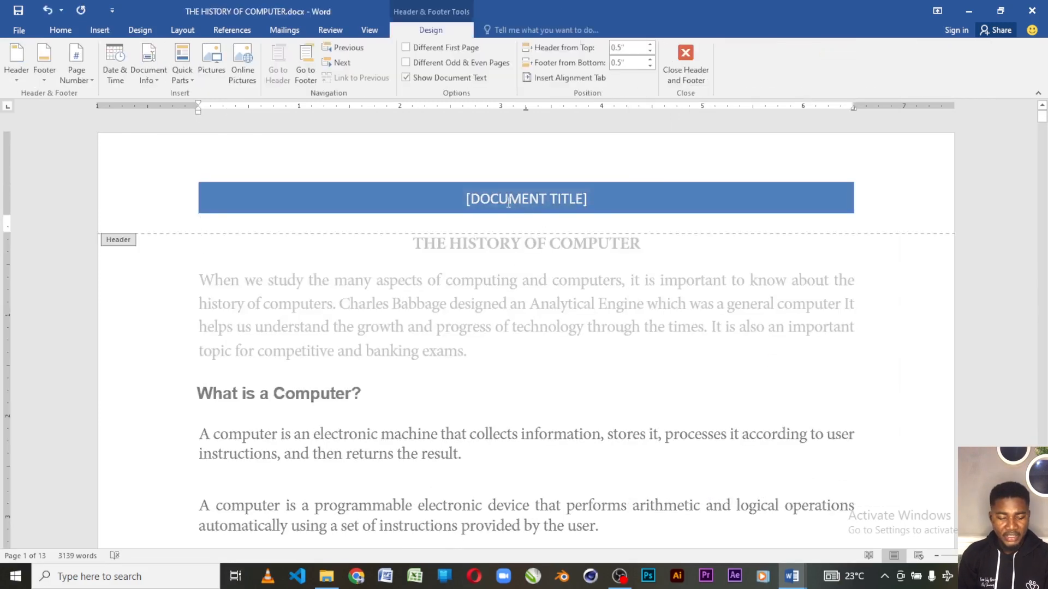
# Replace the header's document title placeholder with "IRICH DIGITALS ICT INTRODUCTORY CRASH COURSE" and return to the body text.
pyautogui.click(627, 213)
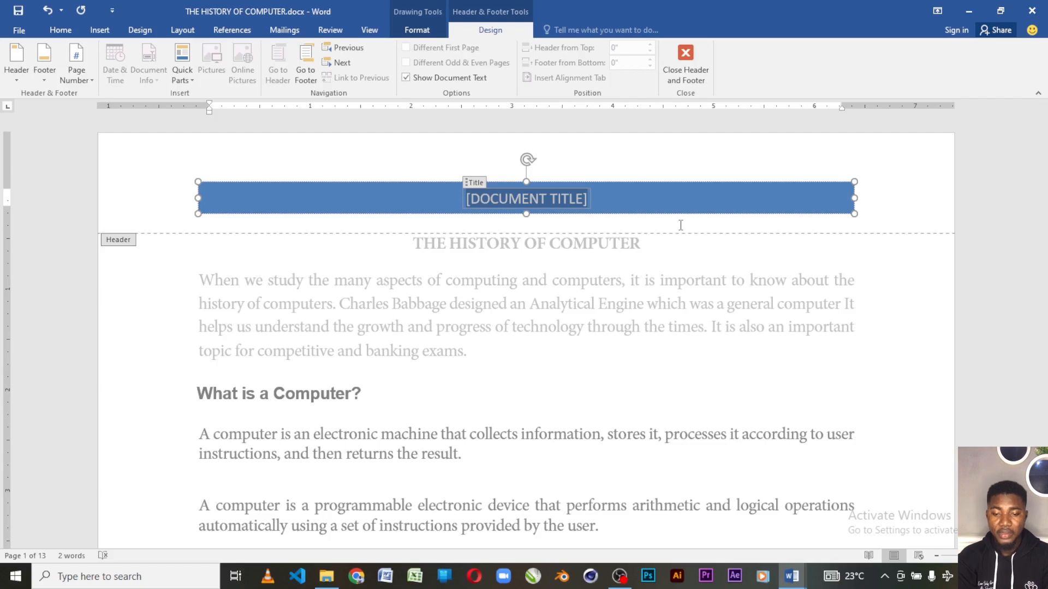
pyautogui.press('Delete')
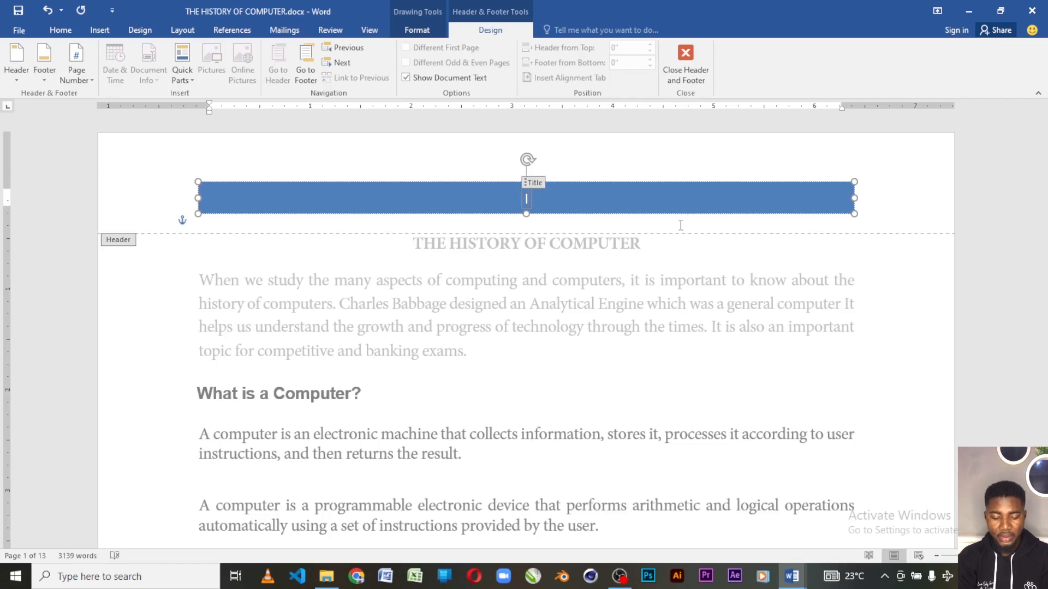
pyautogui.write('IR')
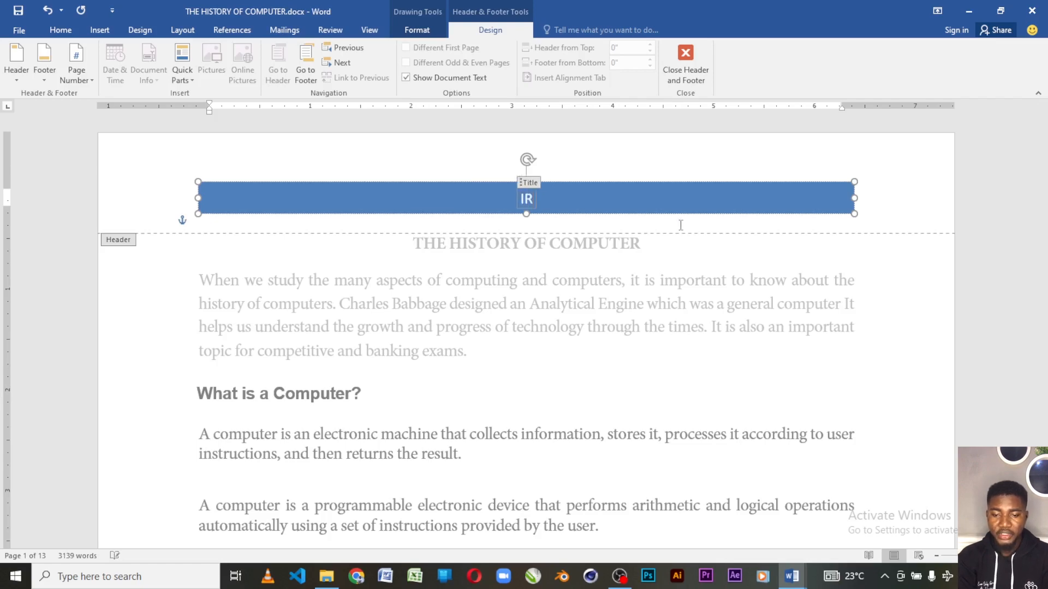
pyautogui.write('ICH DIGI')
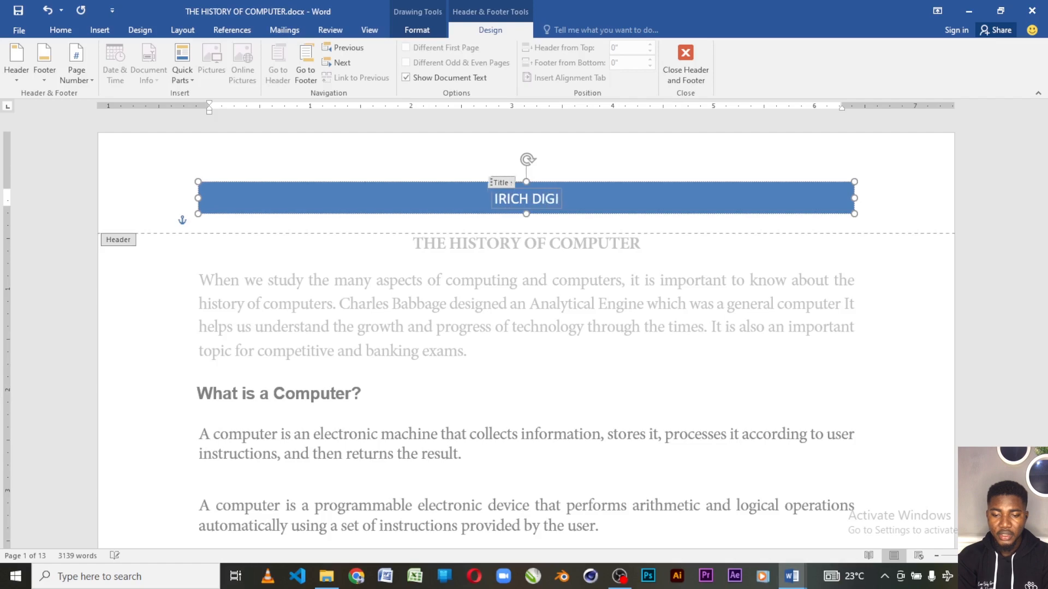
pyautogui.write('TALS COMPUTER')
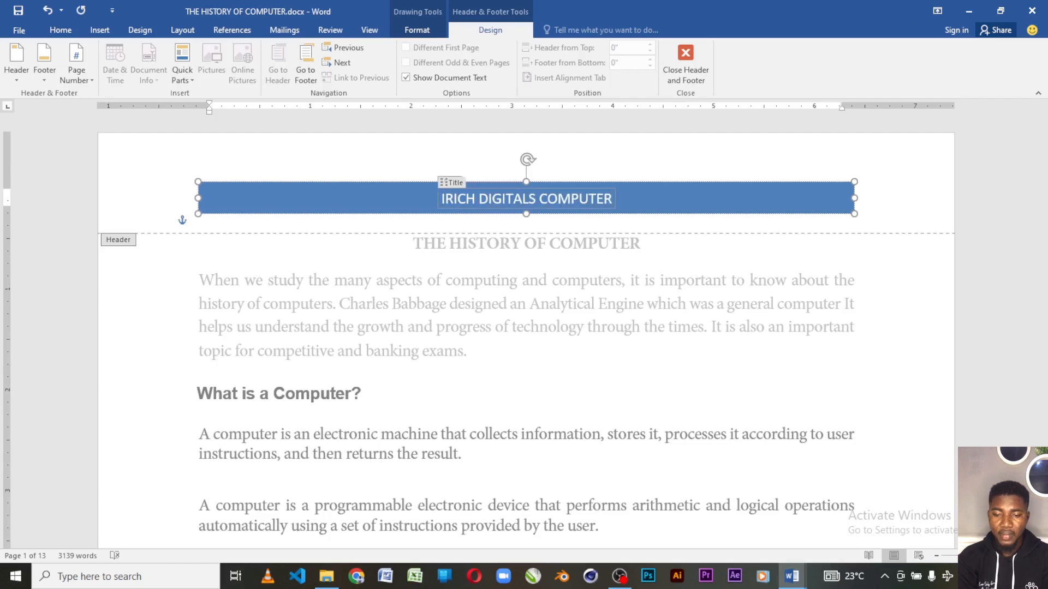
pyautogui.press('BackSpace')
pyautogui.press('BackSpace')
pyautogui.press('BackSpace')
pyautogui.press('BackSpace')
pyautogui.press('BackSpace')
pyautogui.press('BackSpace')
pyautogui.press('BackSpace')
pyautogui.press('BackSpace')
pyautogui.press('BackSpace')
pyautogui.write('IC')
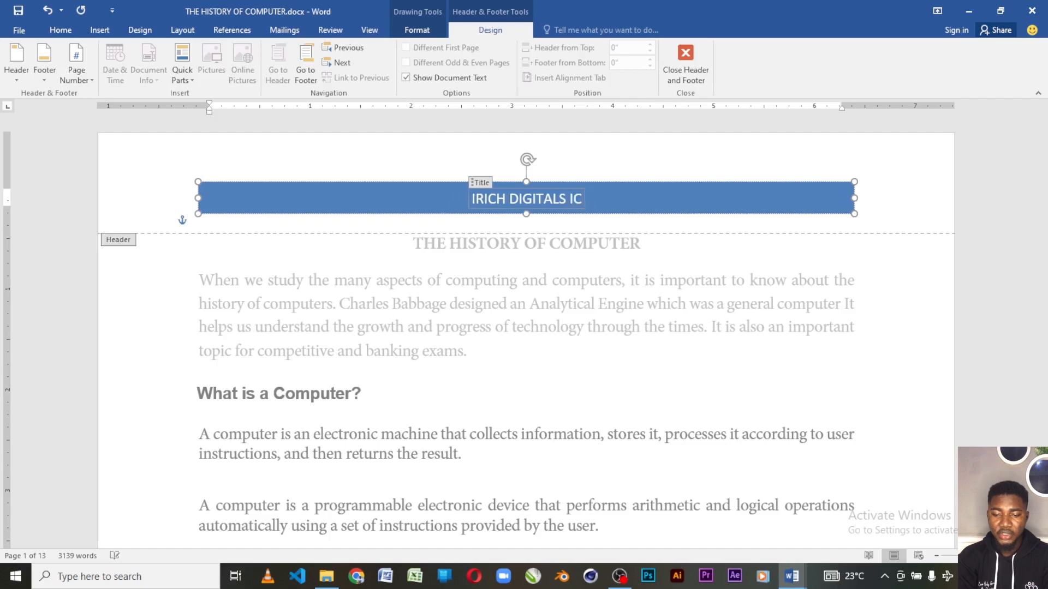
pyautogui.write('T INTRODU')
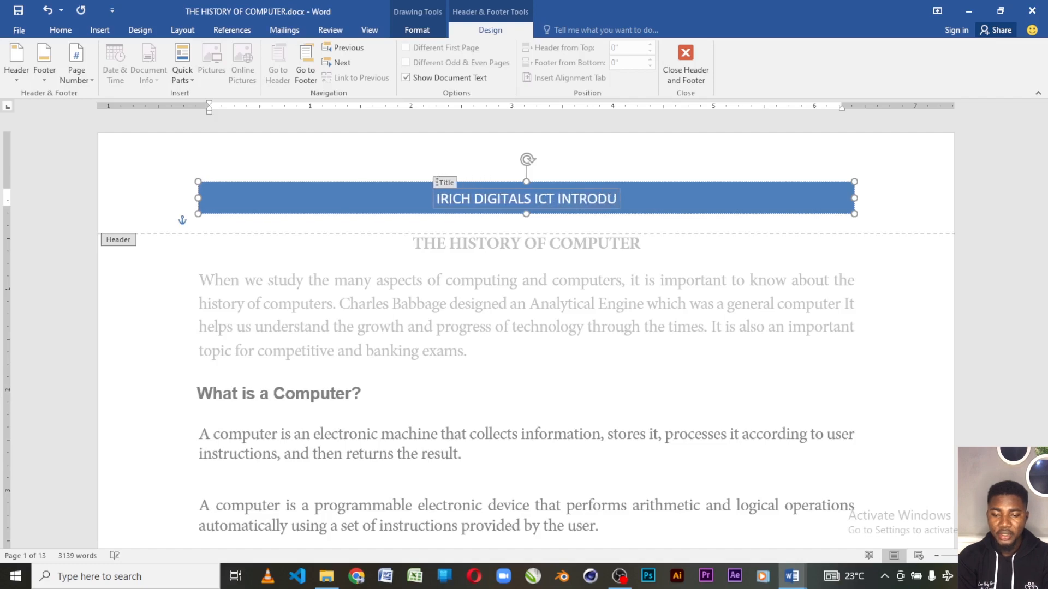
pyautogui.write('CTORY')
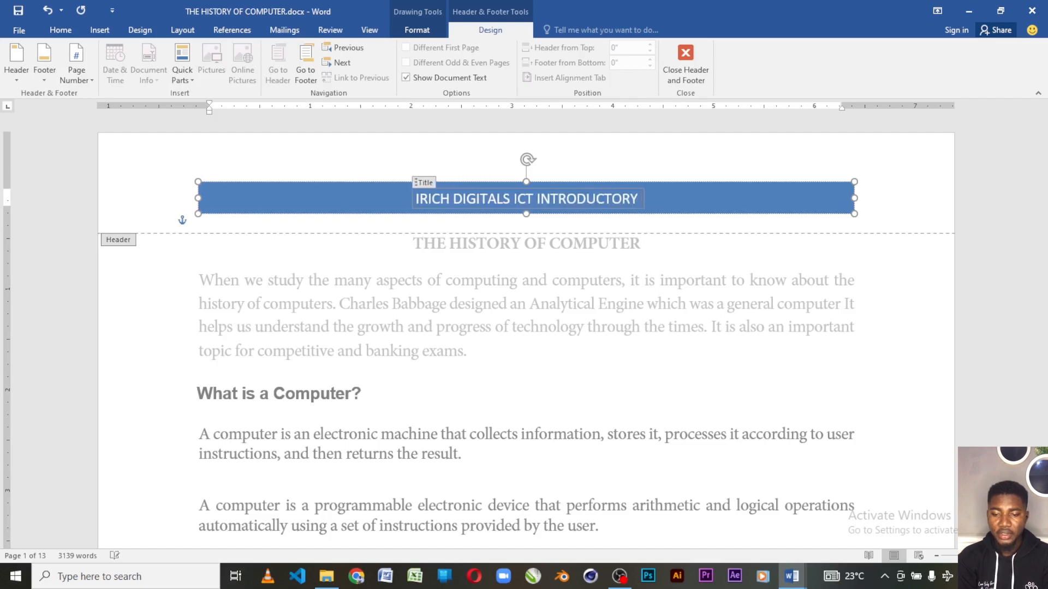
pyautogui.write(' CRA')
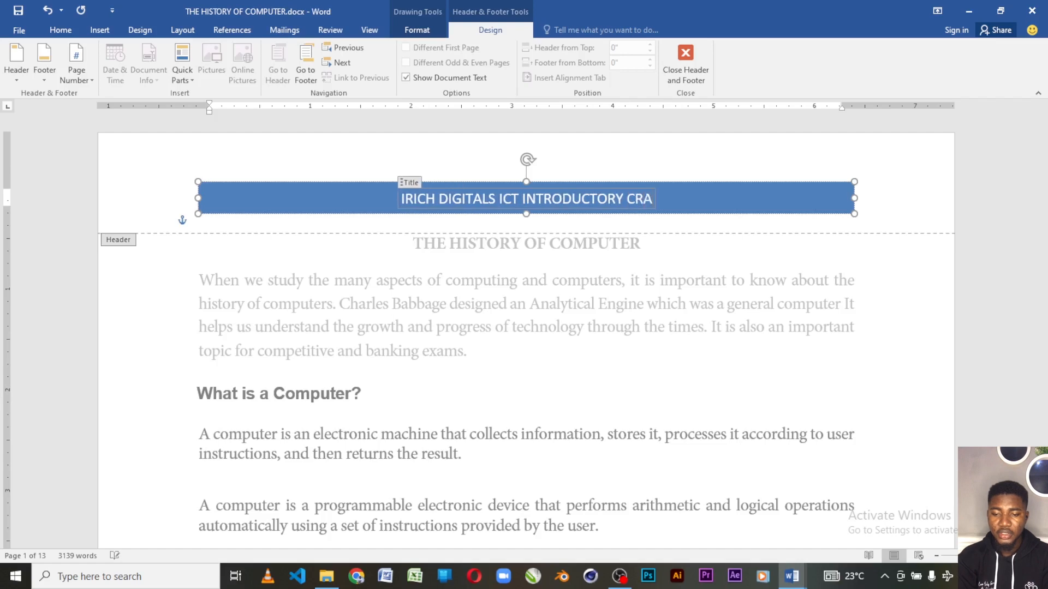
pyautogui.write('SH COURSE')
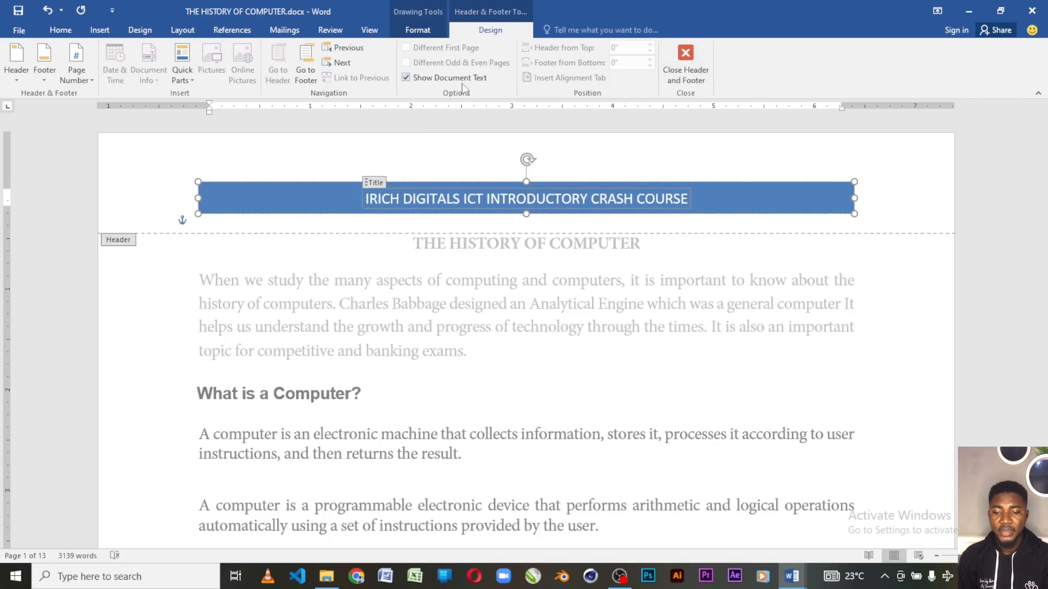
pyautogui.doubleClick(726, 306)
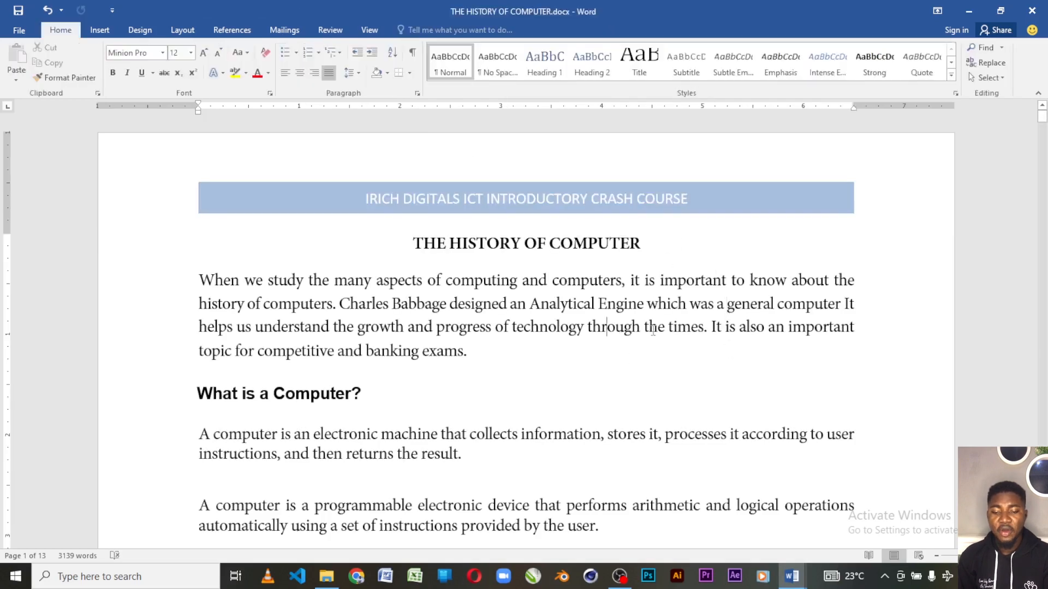
# Check the header on the following pages and return to the first page.
pyautogui.scroll(-3, 706, 344)
pyautogui.scroll(-9, 706, 345)
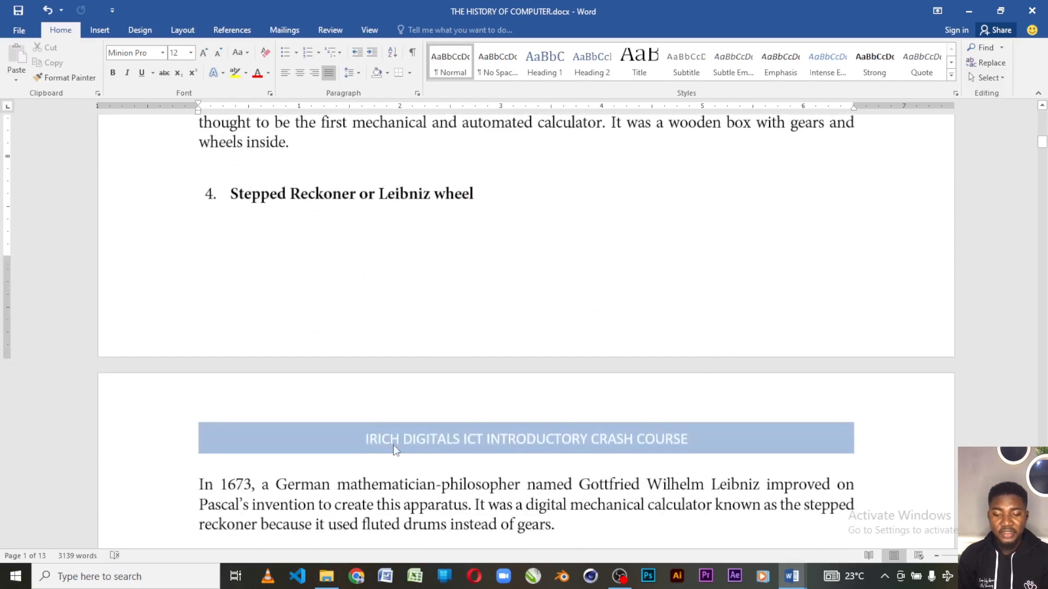
pyautogui.scroll(-2, 655, 442)
pyautogui.scroll(-15, 658, 445)
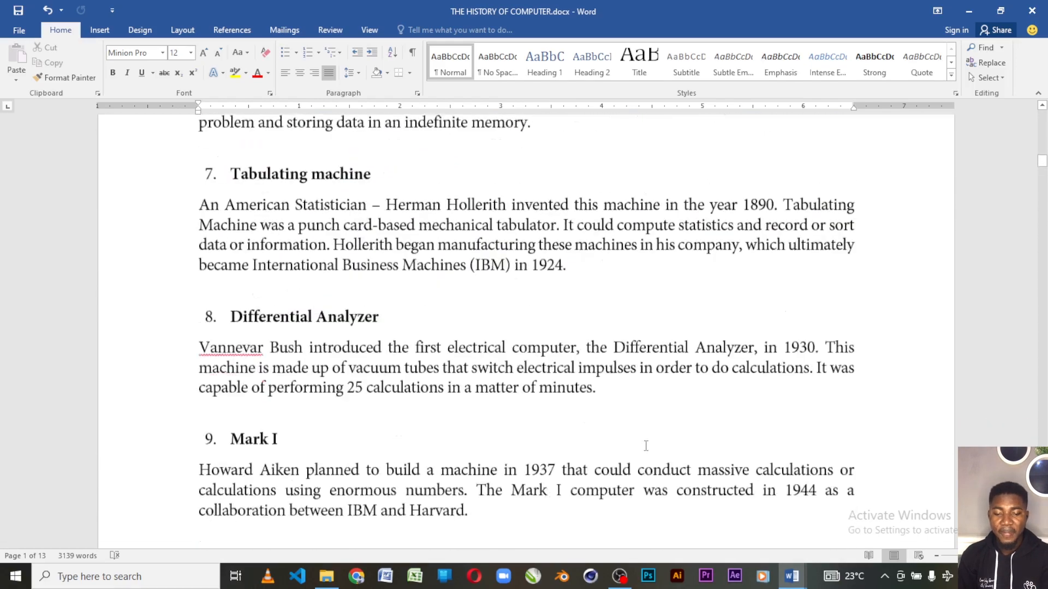
pyautogui.scroll(-8, 644, 454)
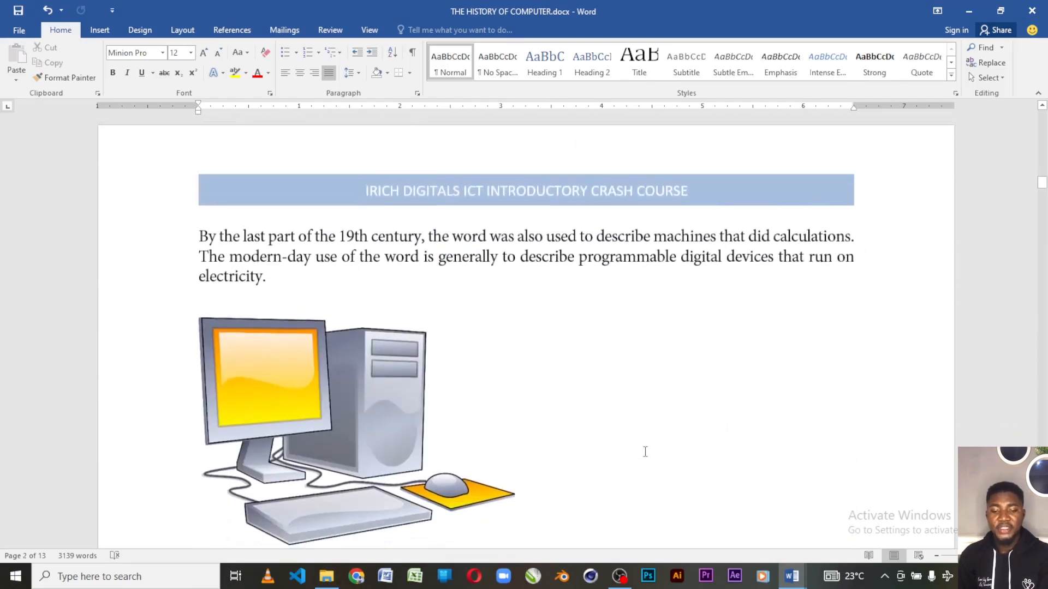
pyautogui.scroll(-14, 646, 458)
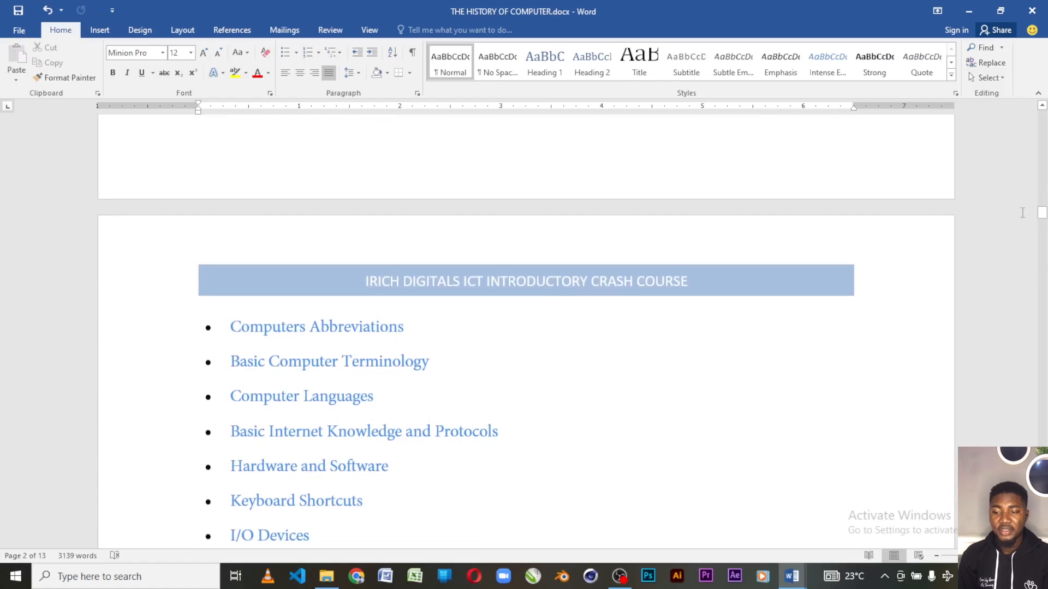
pyautogui.moveTo(1042, 213); pyautogui.dragTo(1041, 115)
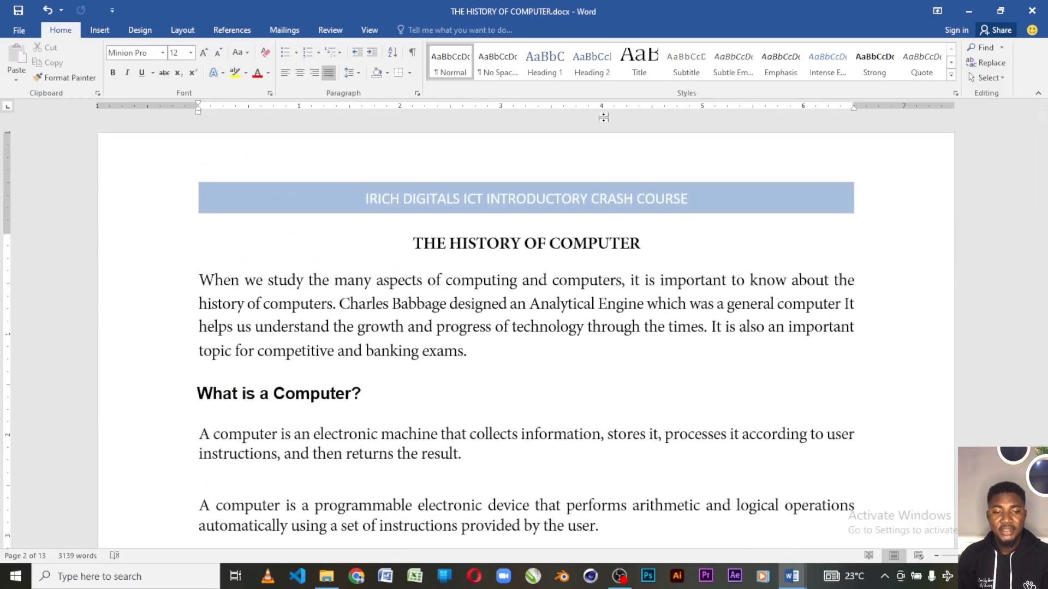
# Insert the built-in Austin footer into the document and return to the body text.
pyautogui.click(100, 30)
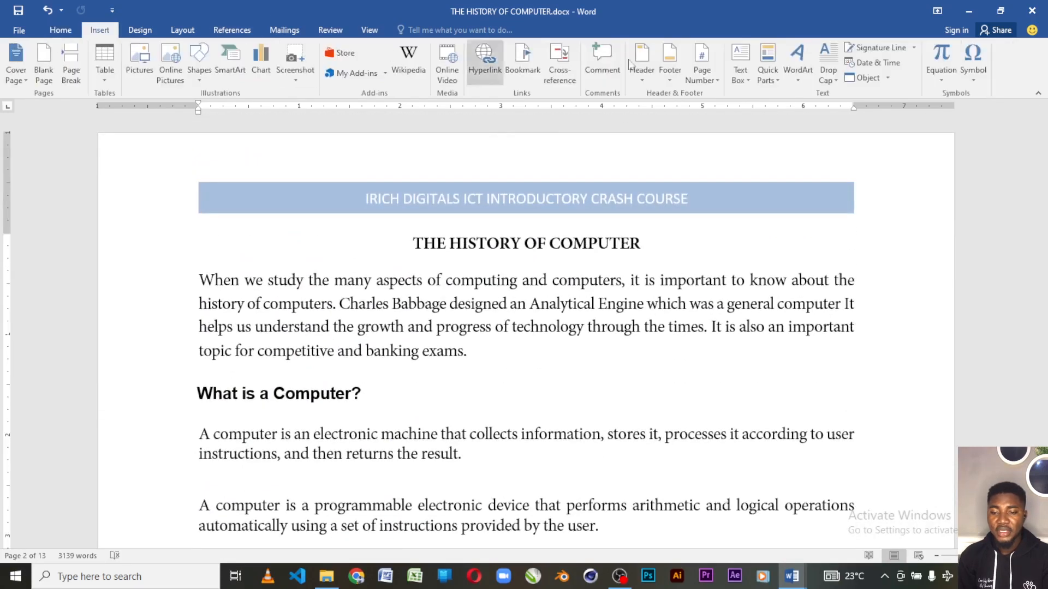
pyautogui.click(665, 81)
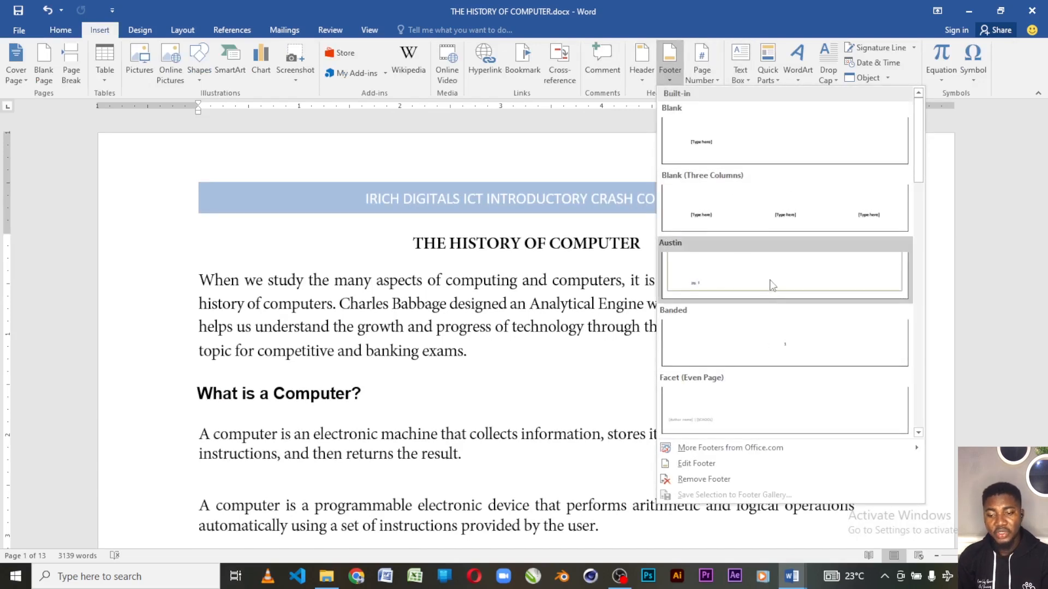
pyautogui.click(735, 277)
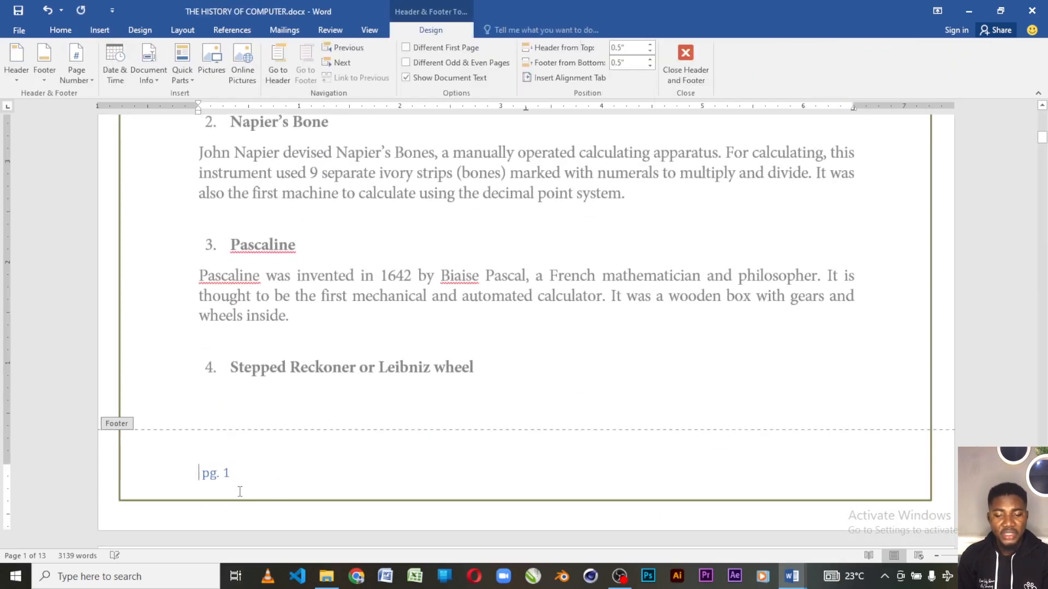
pyautogui.doubleClick(660, 213)
# Check the footer's page numbers and border on the following pages, and undo the Austin footer.
pyautogui.scroll(-5, 319, 442)
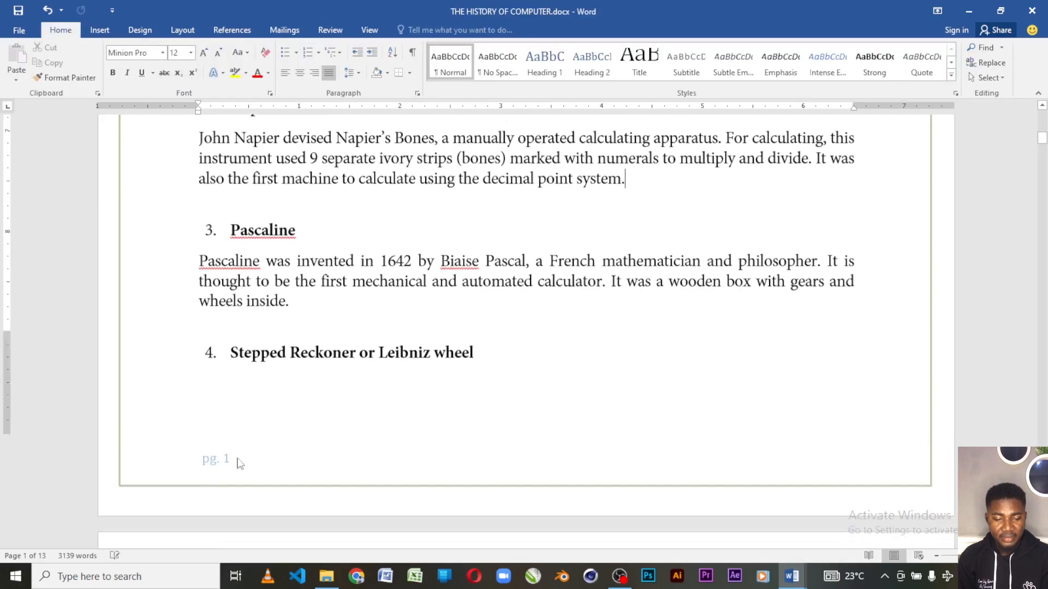
pyautogui.scroll(-15, 322, 446)
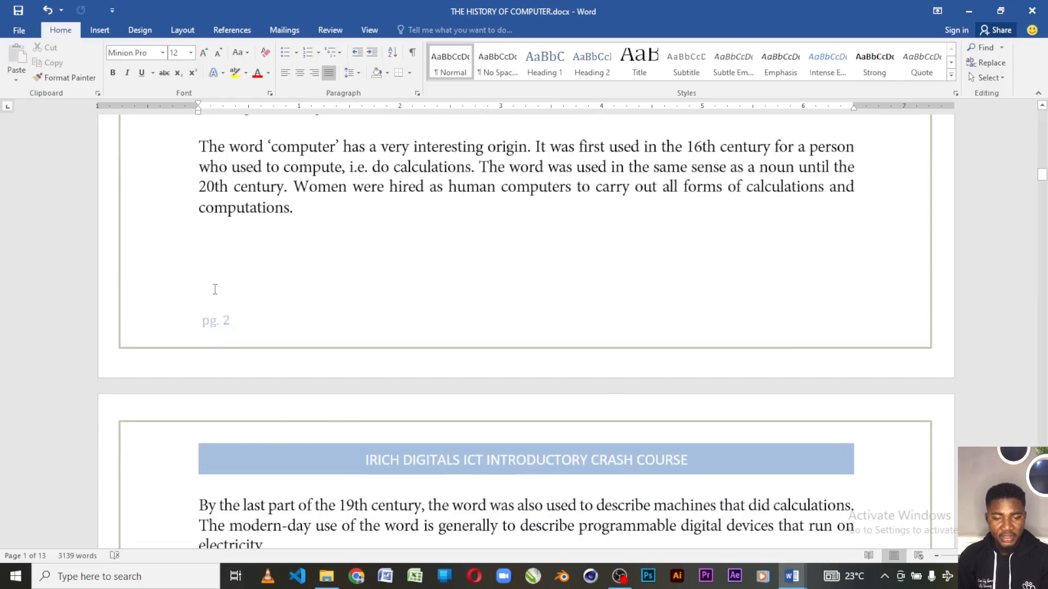
pyautogui.scroll(-9, 535, 371)
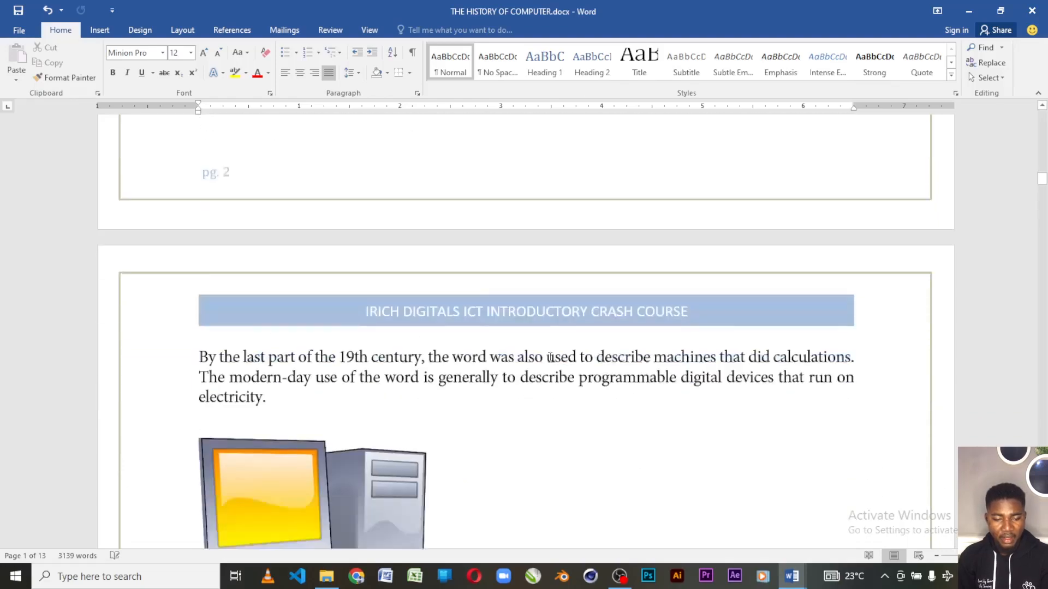
pyautogui.scroll(-12, 527, 381)
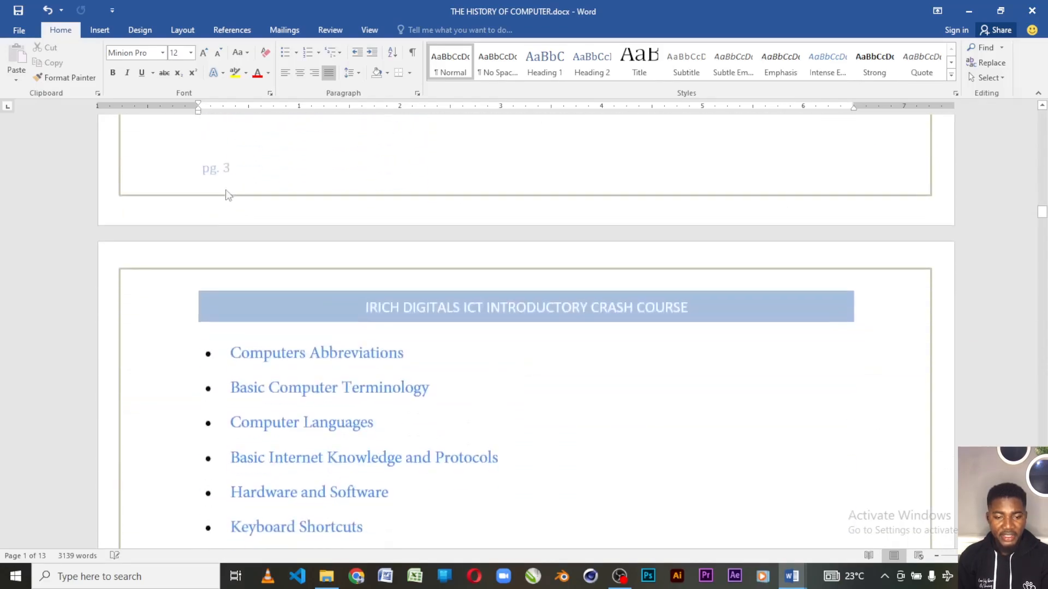
pyautogui.scroll(-5, 470, 318)
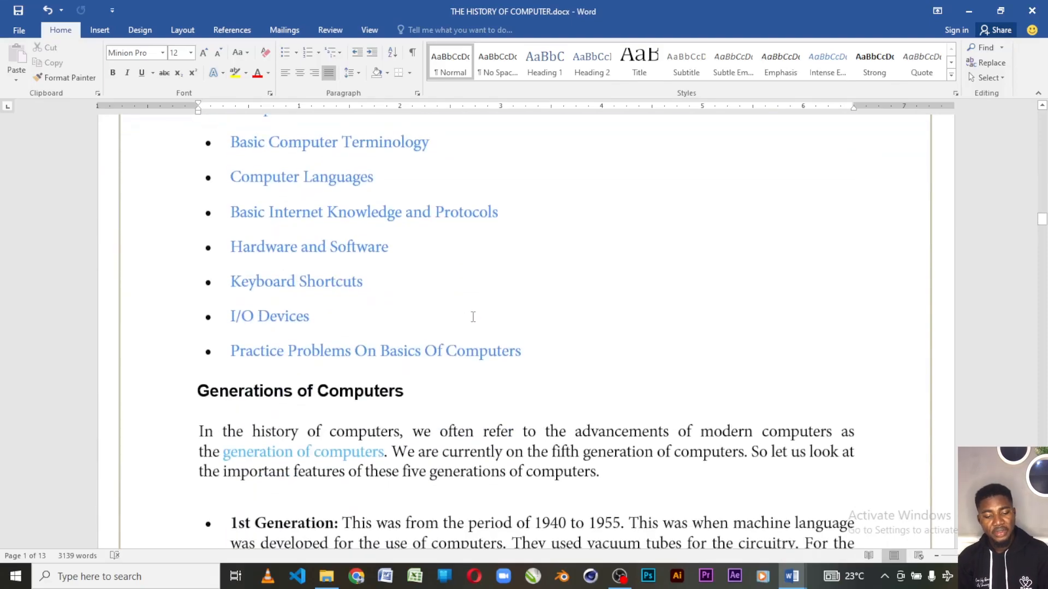
pyautogui.scroll(-4, 486, 309)
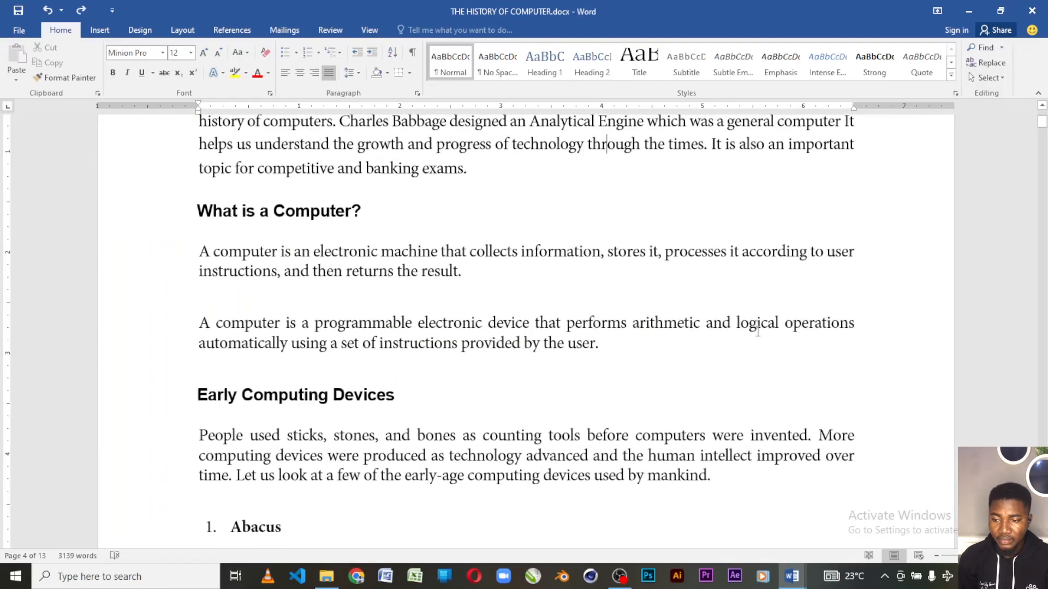
pyautogui.moveTo(1042, 121); pyautogui.dragTo(1041, 111)
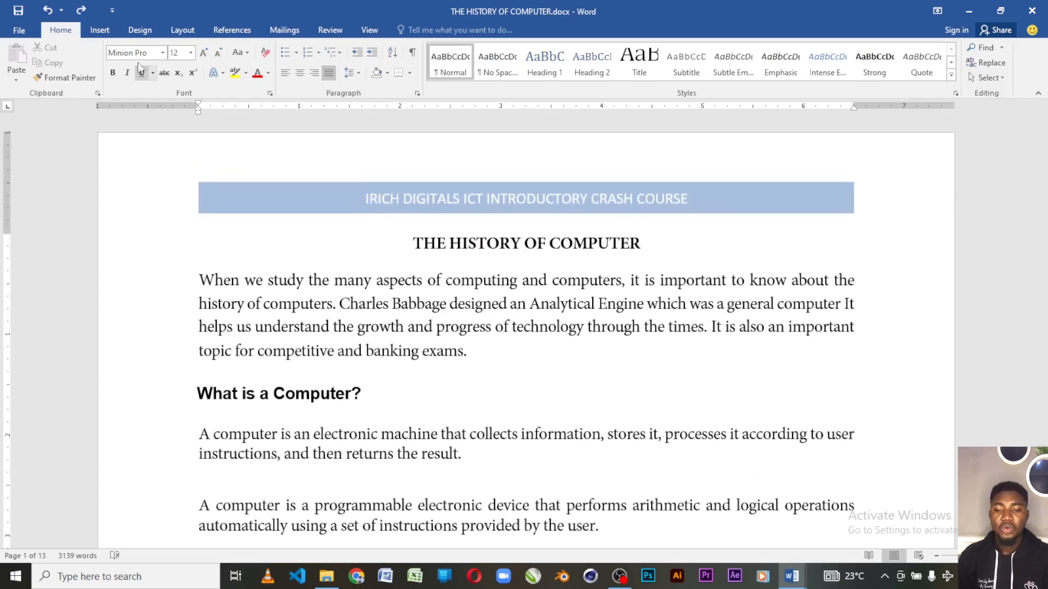
# Insert page numbers at the bottom of the page using the Accent Bar 1 style.
pyautogui.click(99, 30)
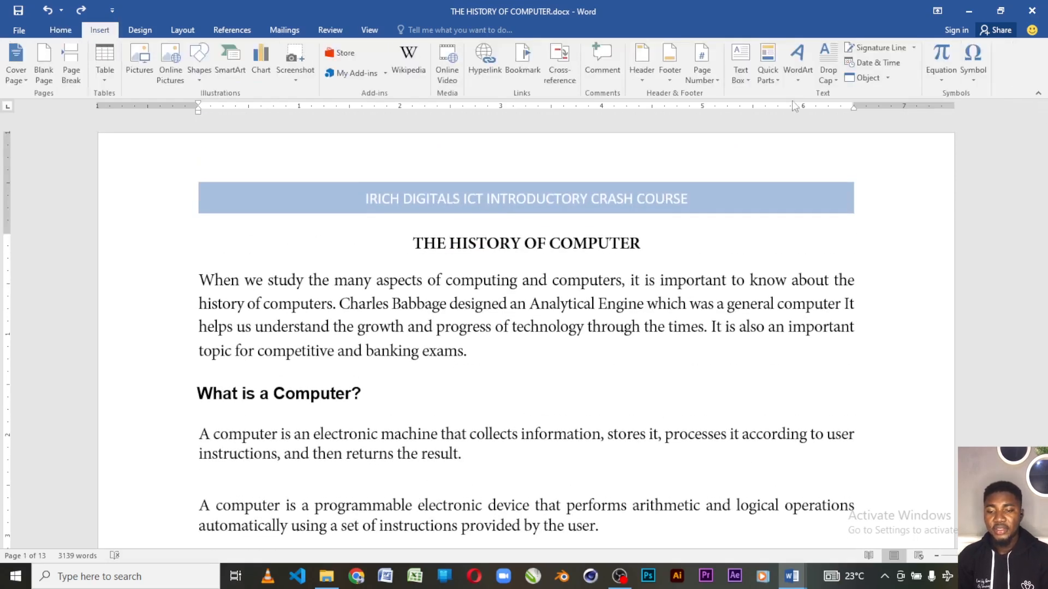
pyautogui.click(704, 77)
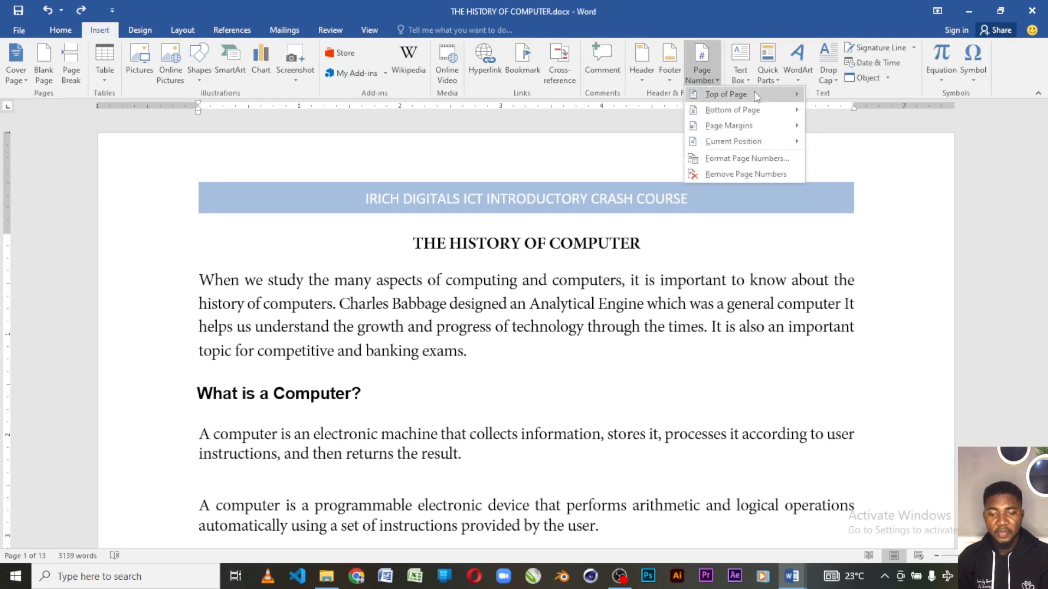
pyautogui.moveTo(744, 95)
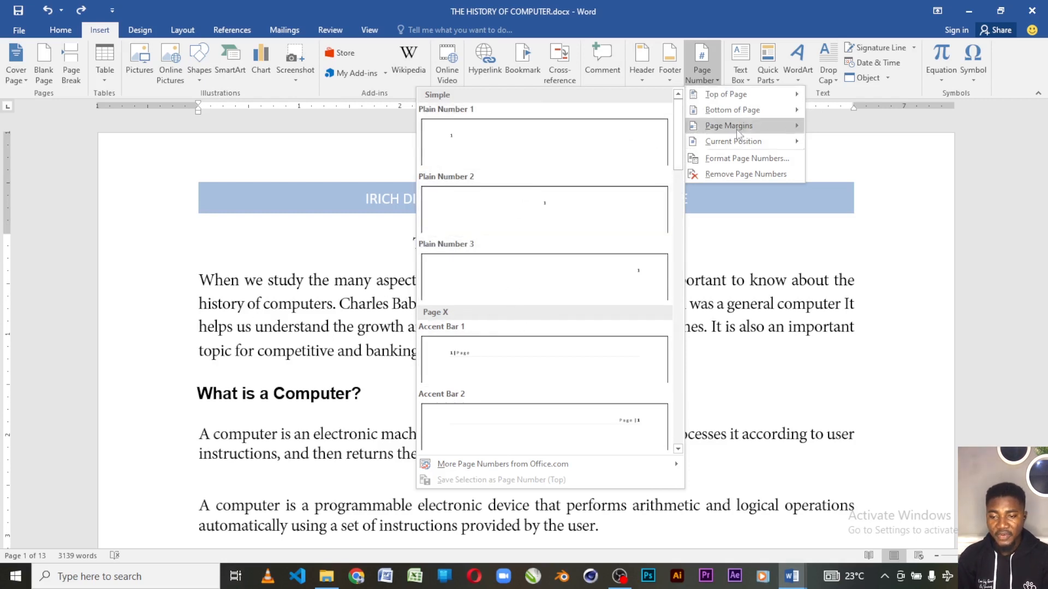
pyautogui.moveTo(765, 104)
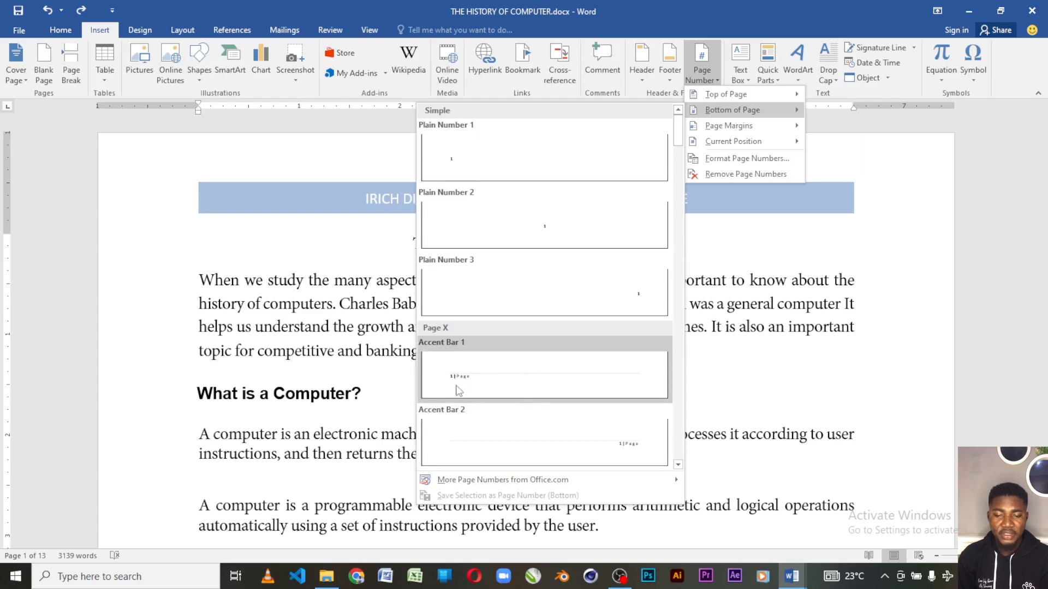
pyautogui.click(482, 382)
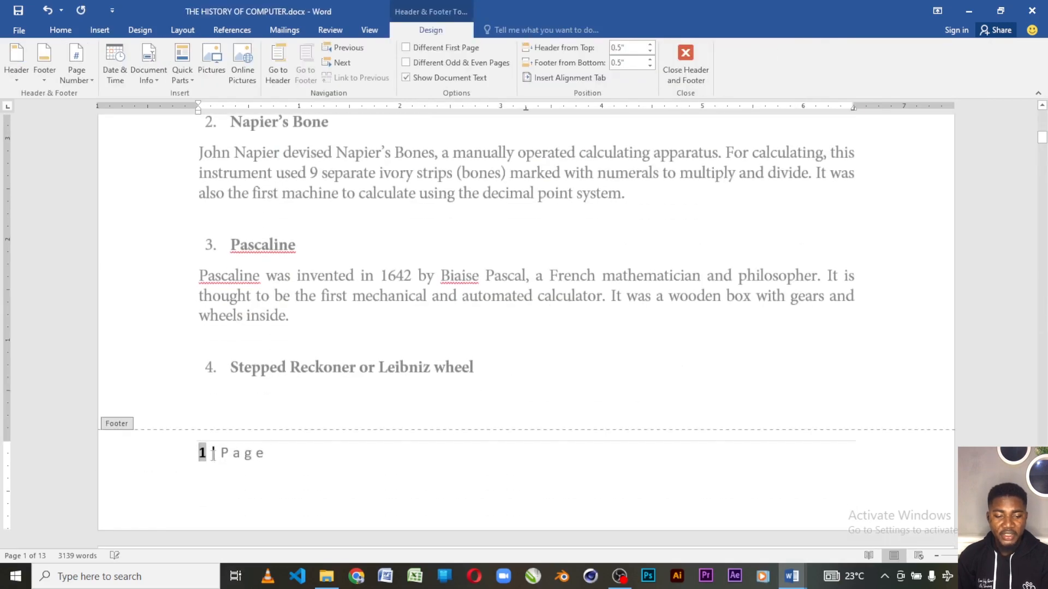
# Check the page numbers in the footers of the following pages, then close the footer and return to the first page's body text.
pyautogui.scroll(12, 258, 459)
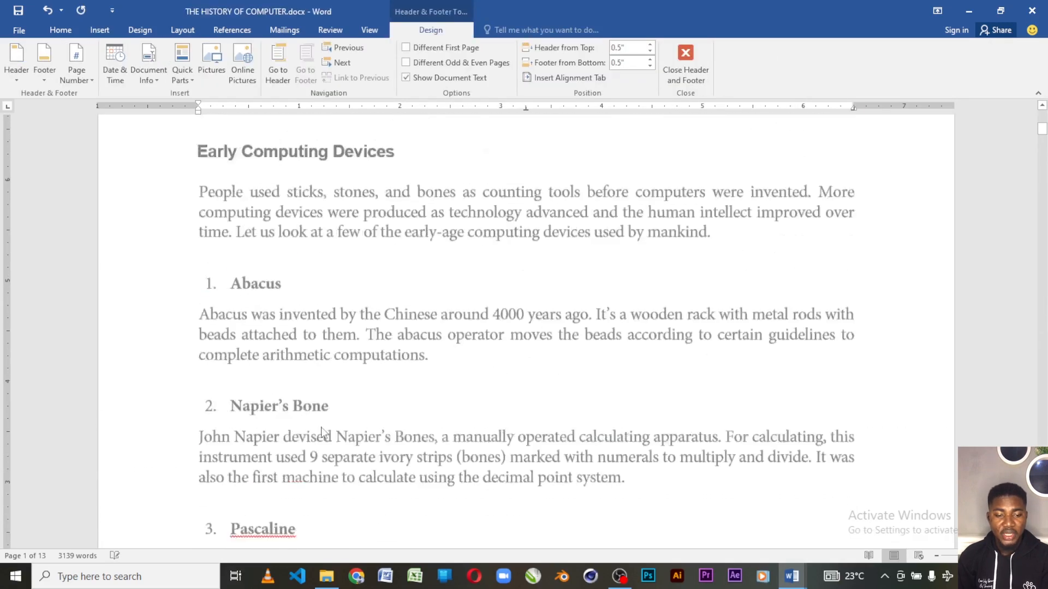
pyautogui.scroll(-11, 365, 401)
pyautogui.scroll(-15, 365, 401)
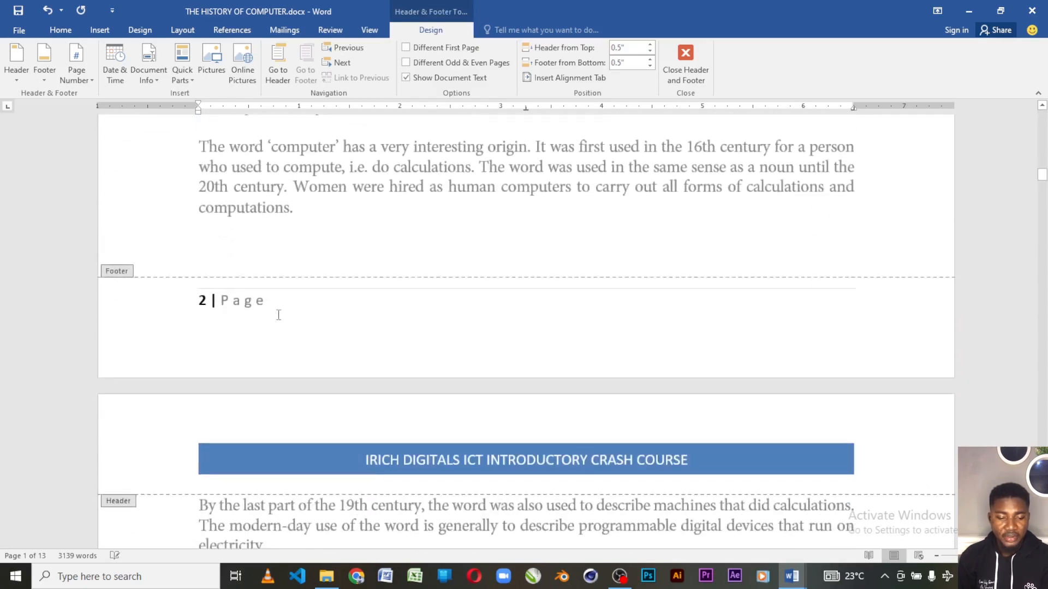
pyautogui.scroll(-15, 279, 314)
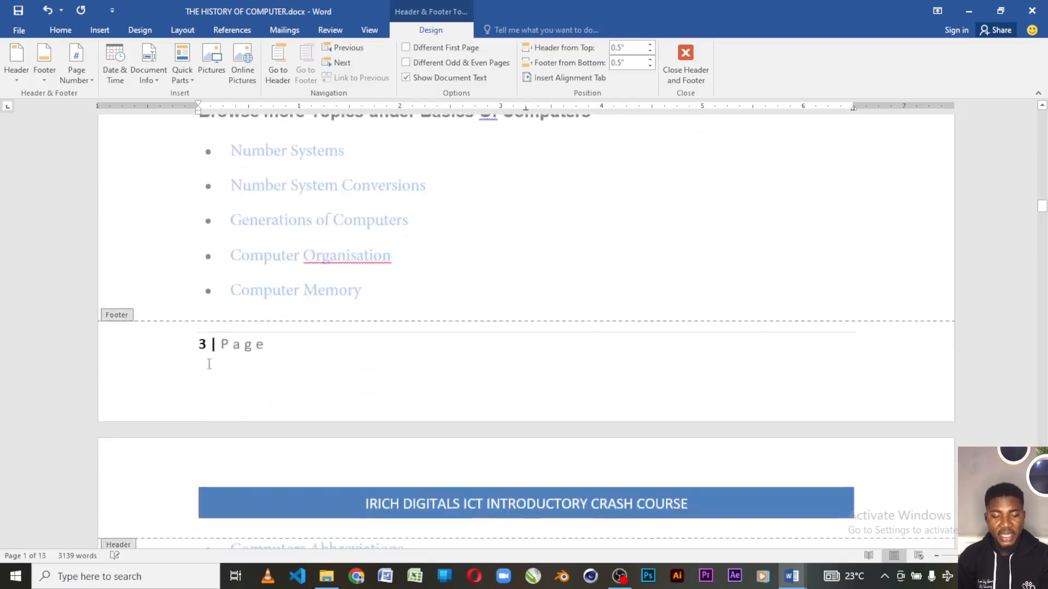
pyautogui.scroll(1, 633, 327)
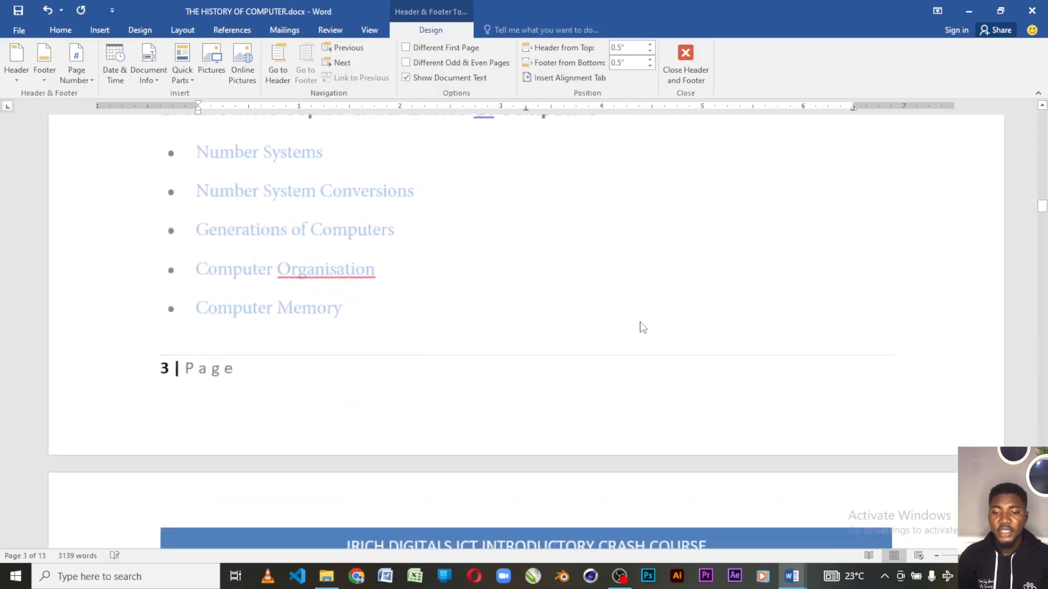
pyautogui.scroll(10, 622, 297)
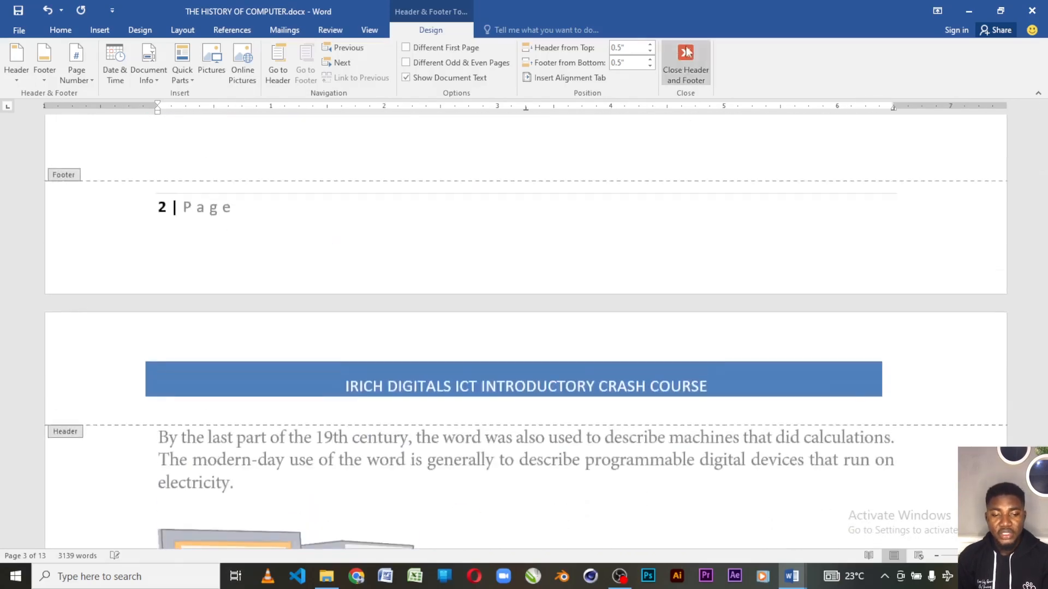
pyautogui.click(686, 63)
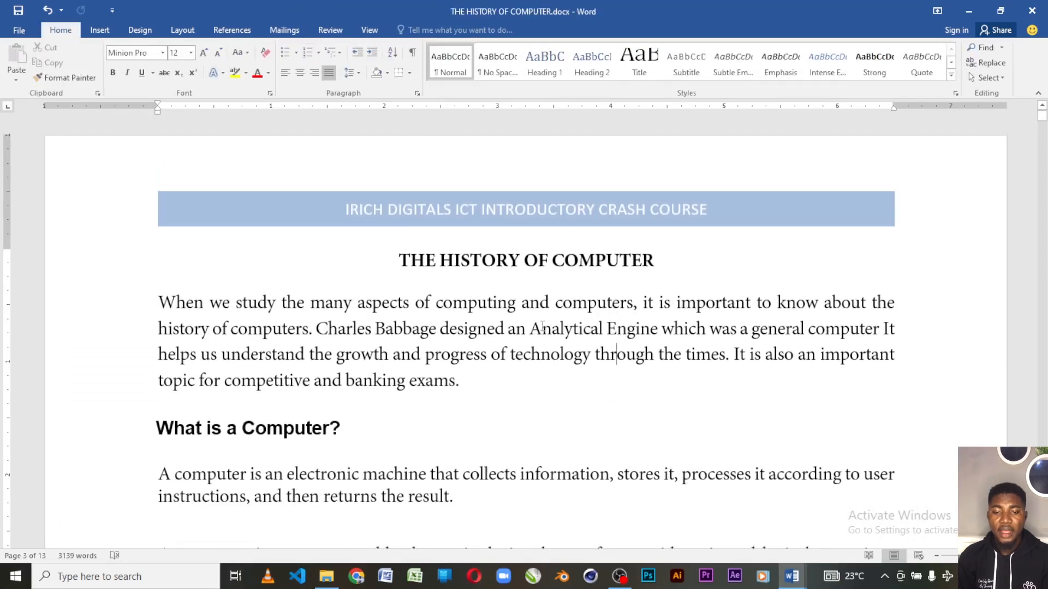
pyautogui.scroll(-3, 545, 325)
pyautogui.scroll(3, 568, 325)
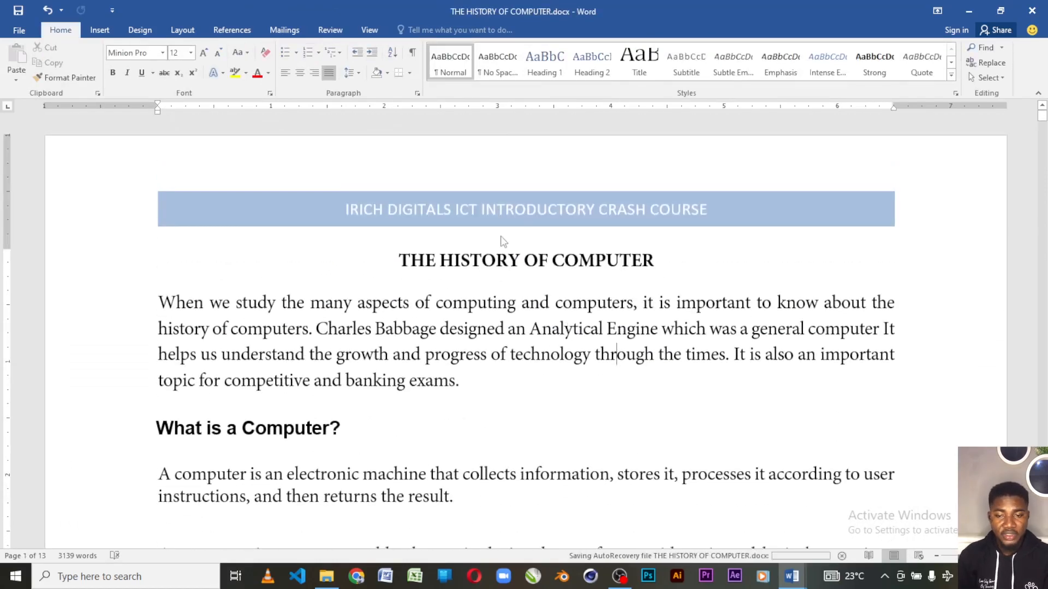
# Examine the built-in text box designs and the Quick Parts AutoText options without inserting anything.
pyautogui.click(100, 30)
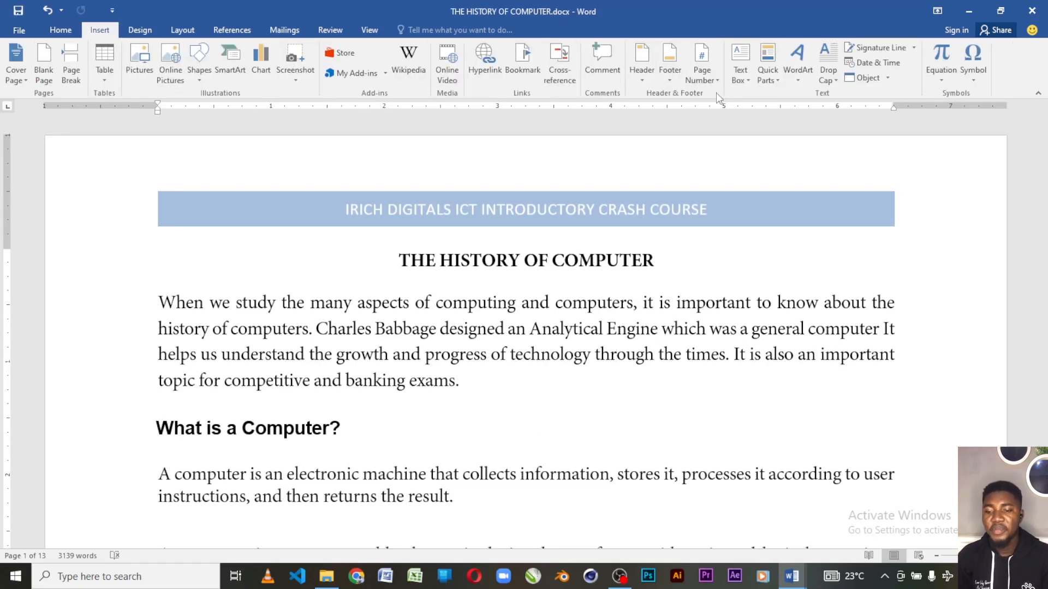
pyautogui.click(748, 80)
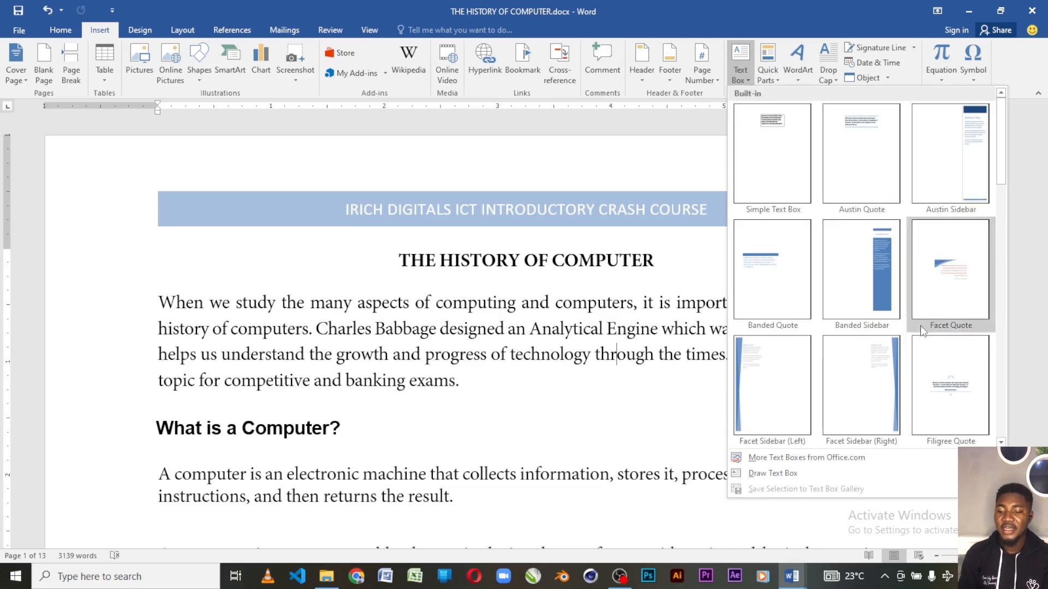
pyautogui.scroll(-5, 938, 276)
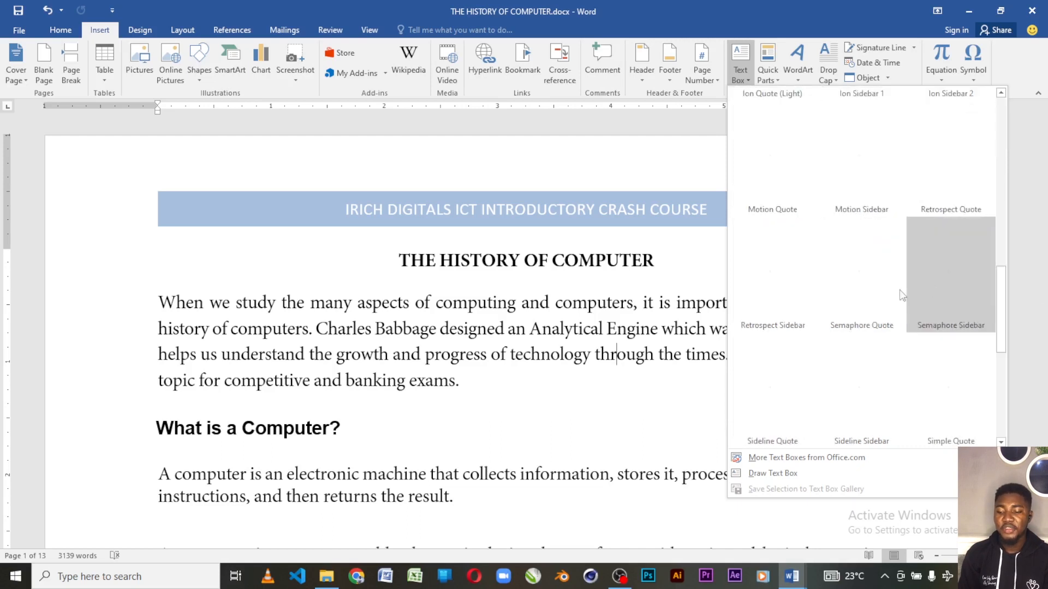
pyautogui.scroll(5, 915, 297)
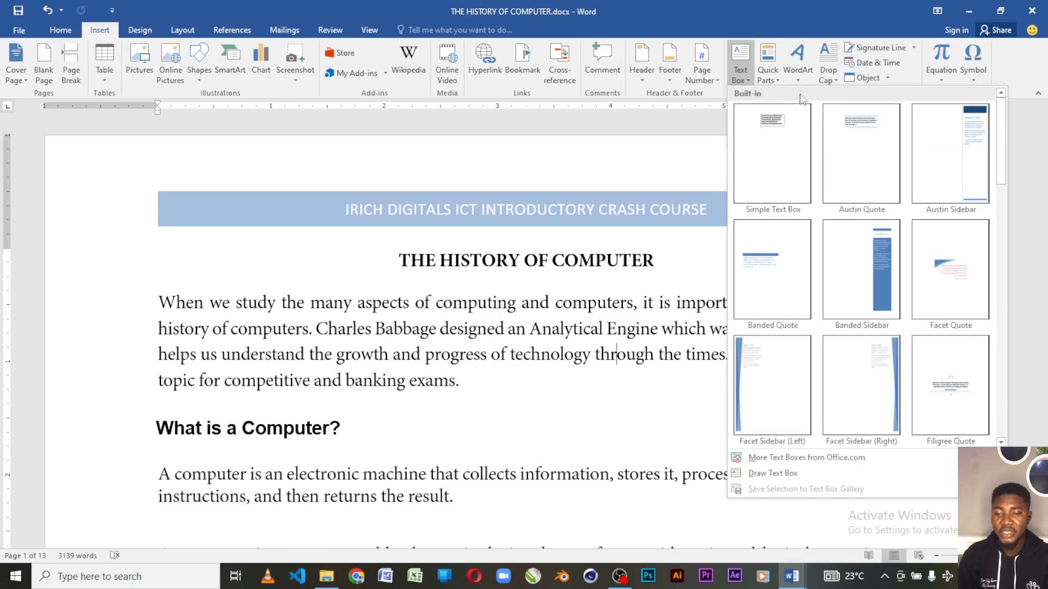
pyautogui.click(776, 79)
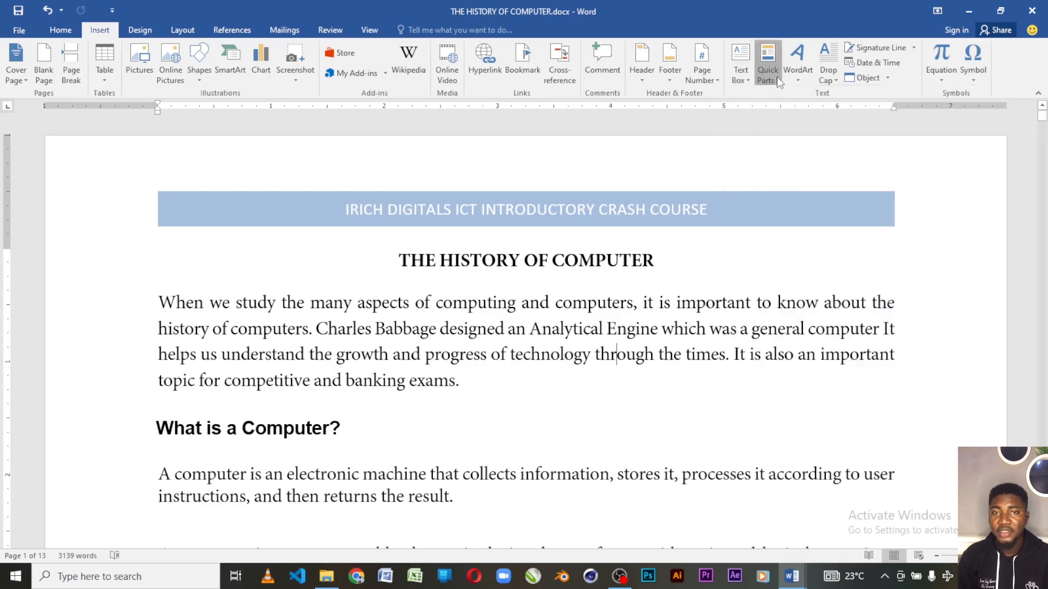
pyautogui.moveTo(779, 97)
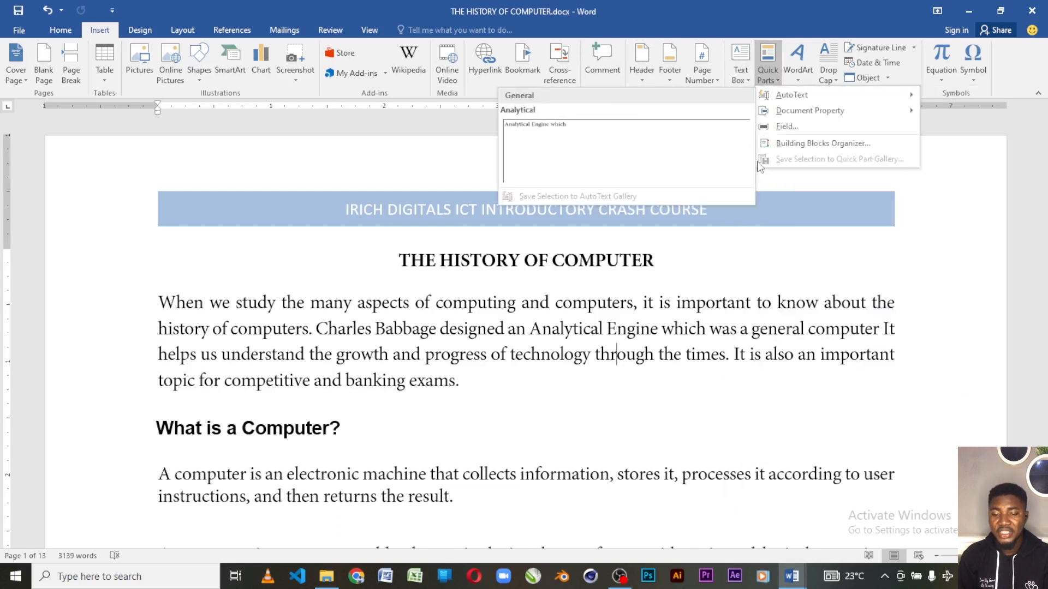
pyautogui.click(598, 338)
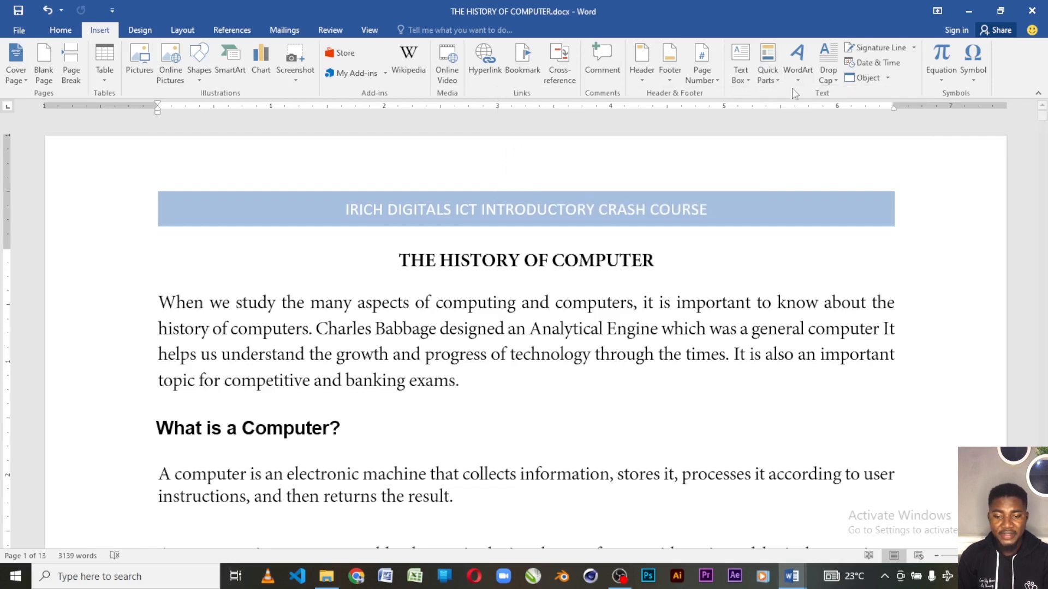
pyautogui.click(768, 82)
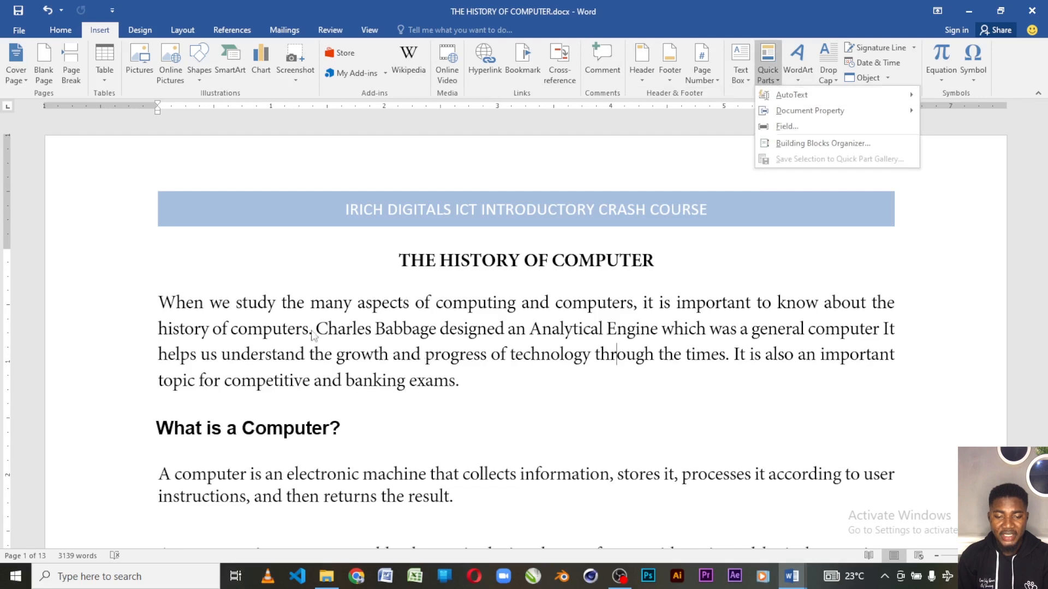
pyautogui.click(344, 344)
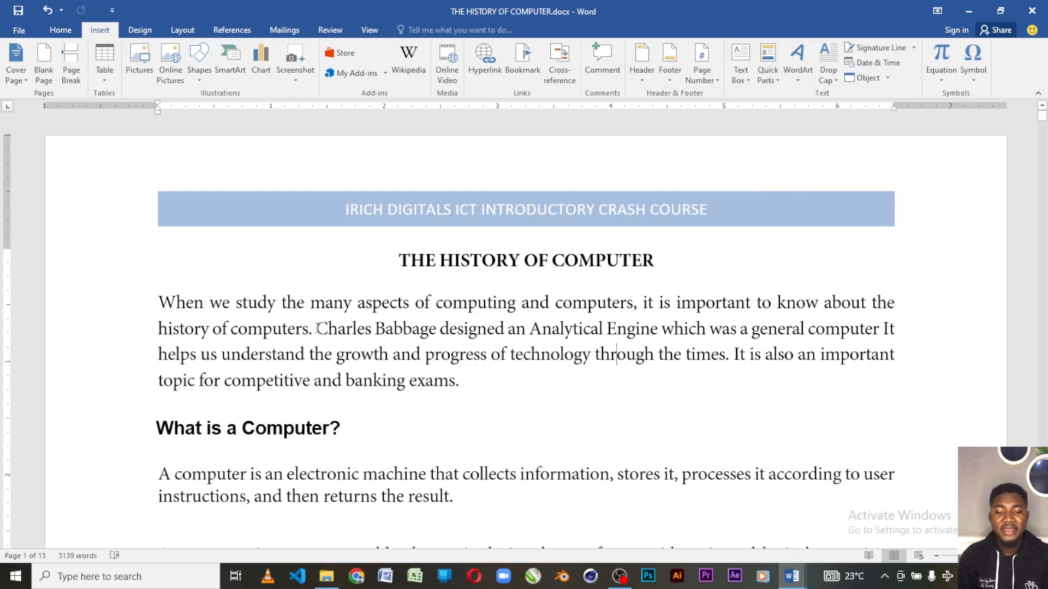
# Save the phrase "Charles Babbage" from the first paragraph as an AutoText entry in the General category of Normal.dotm.
pyautogui.moveTo(316, 328); pyautogui.dragTo(439, 329)
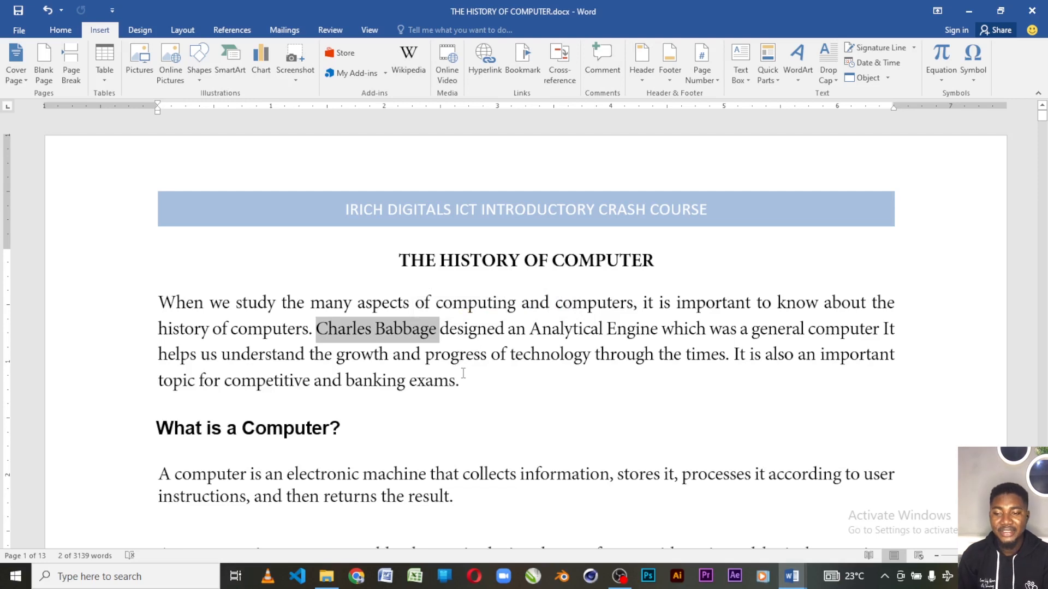
pyautogui.click(776, 83)
pyautogui.moveTo(815, 95)
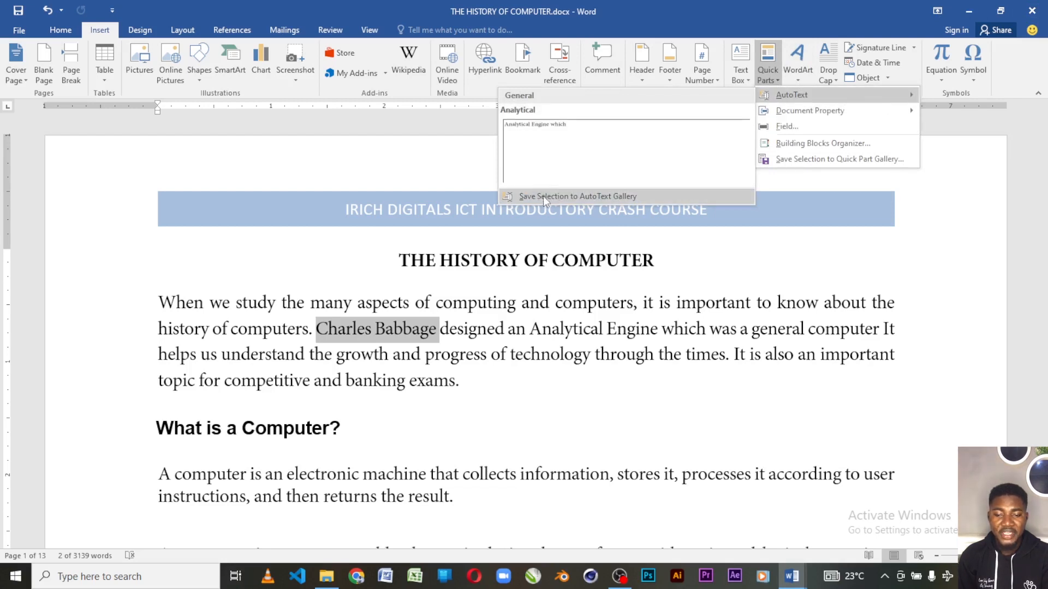
pyautogui.click(622, 199)
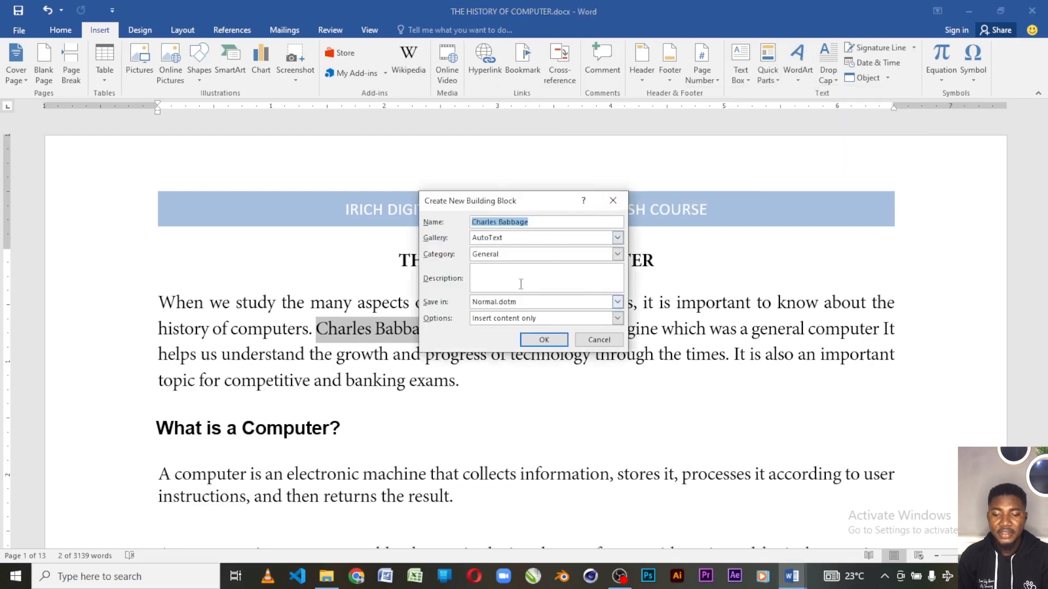
pyautogui.click(542, 340)
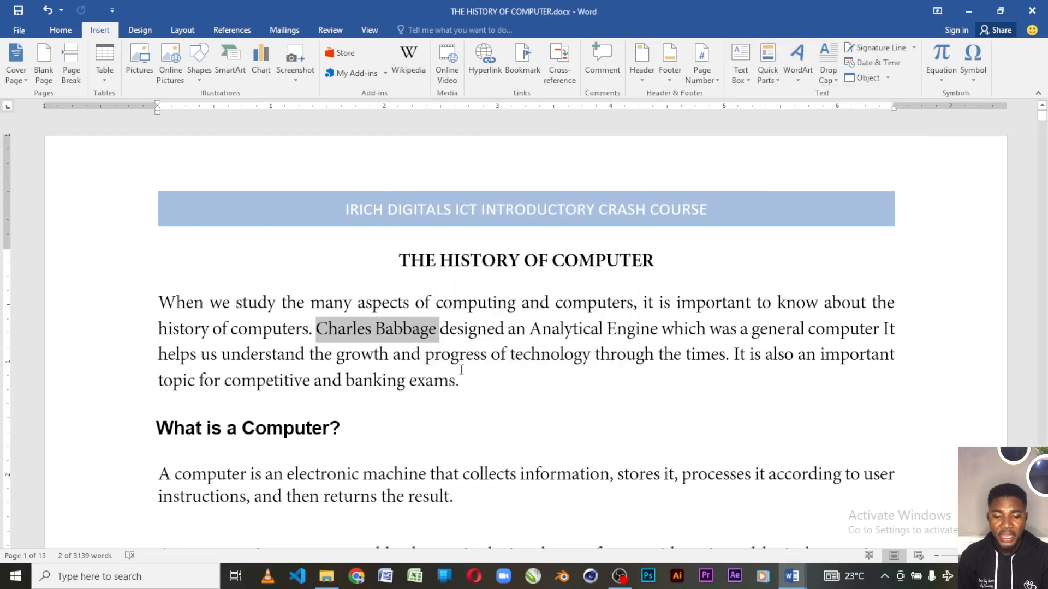
# Insert the "Charles Babbage" AutoText entry at the end of the first paragraph, separated from the preceding sentence by a space.
pyautogui.click(491, 388)
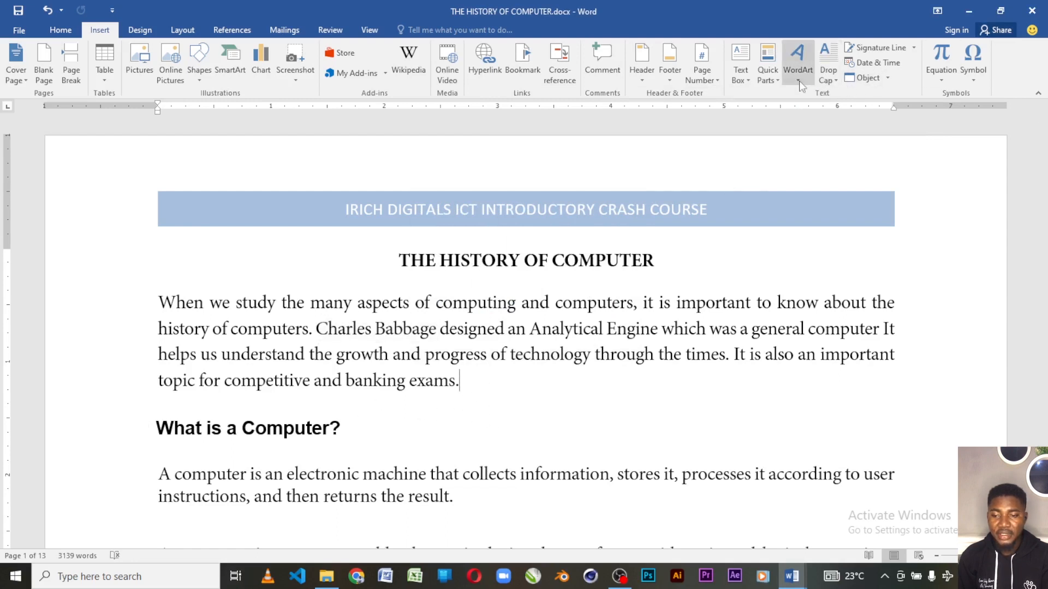
pyautogui.click(775, 81)
pyautogui.moveTo(873, 96)
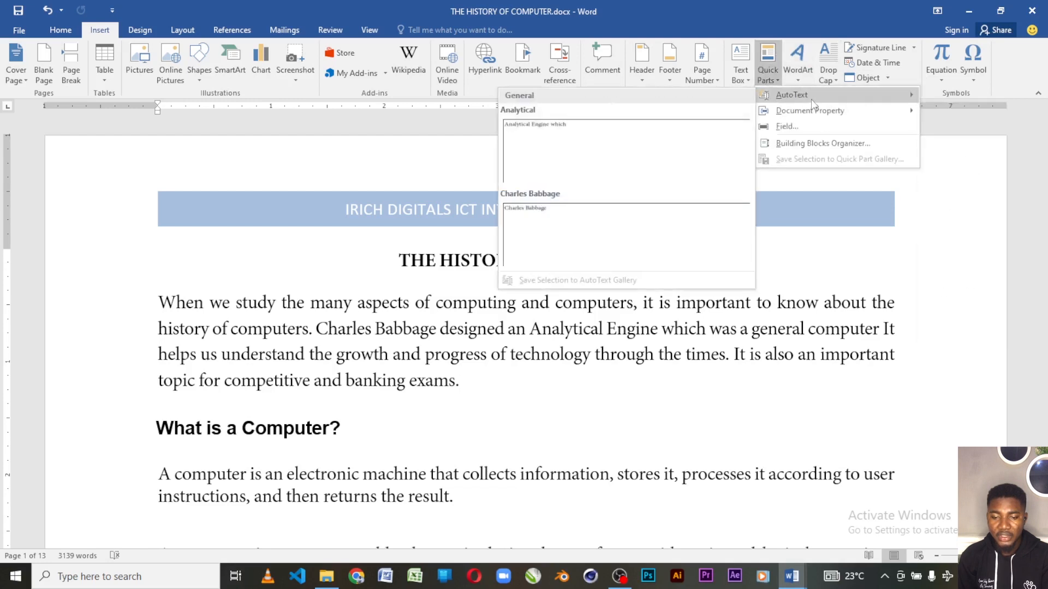
pyautogui.click(591, 252)
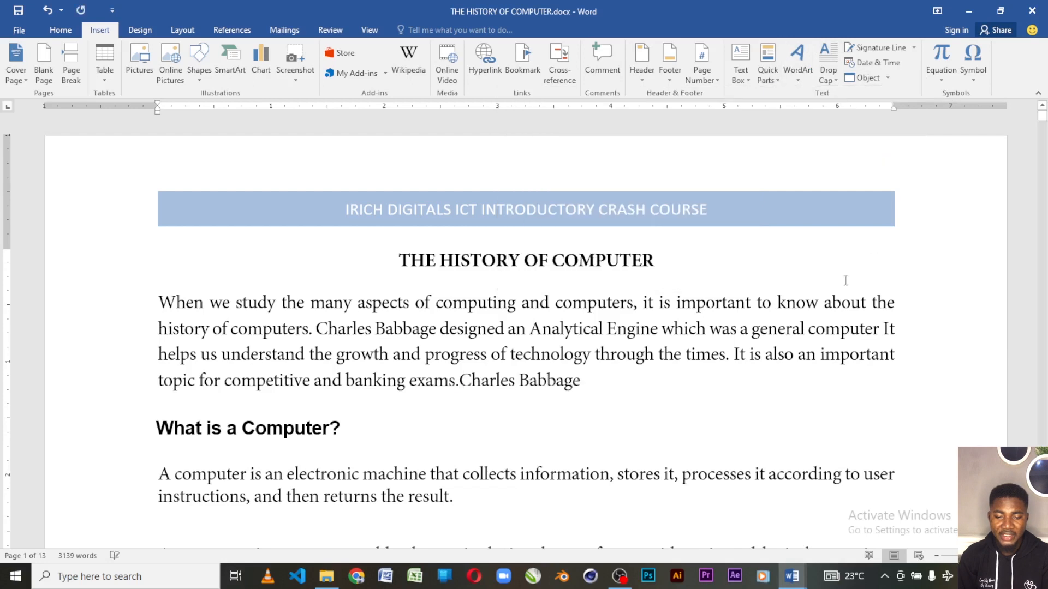
pyautogui.click(461, 381)
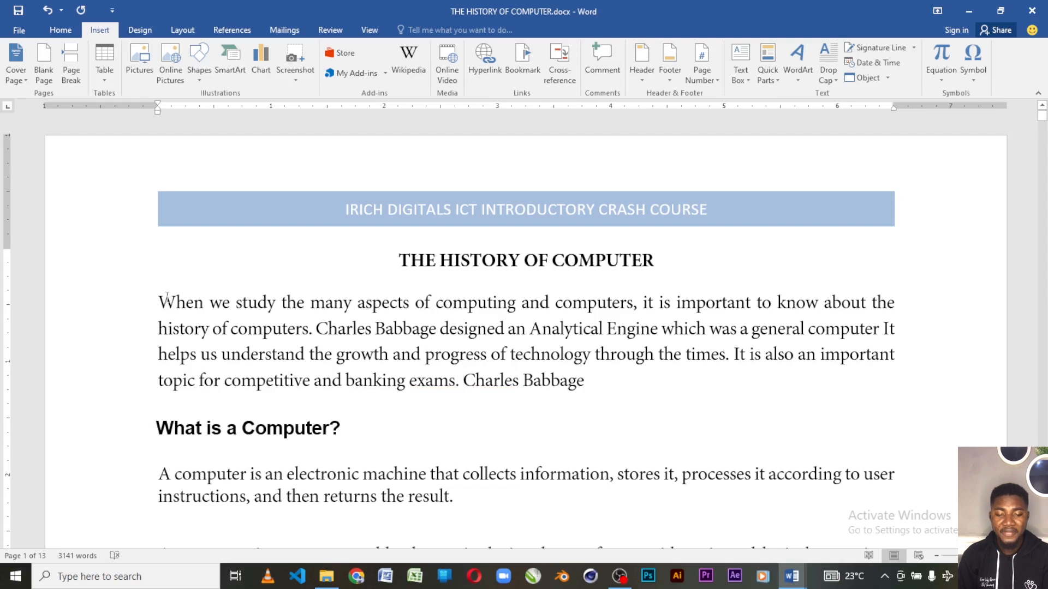
# Save the first paragraph's opening text, from "When we study" to "history of computers", as an AutoText entry named "When we study".
pyautogui.moveTo(159, 301); pyautogui.dragTo(309, 331)
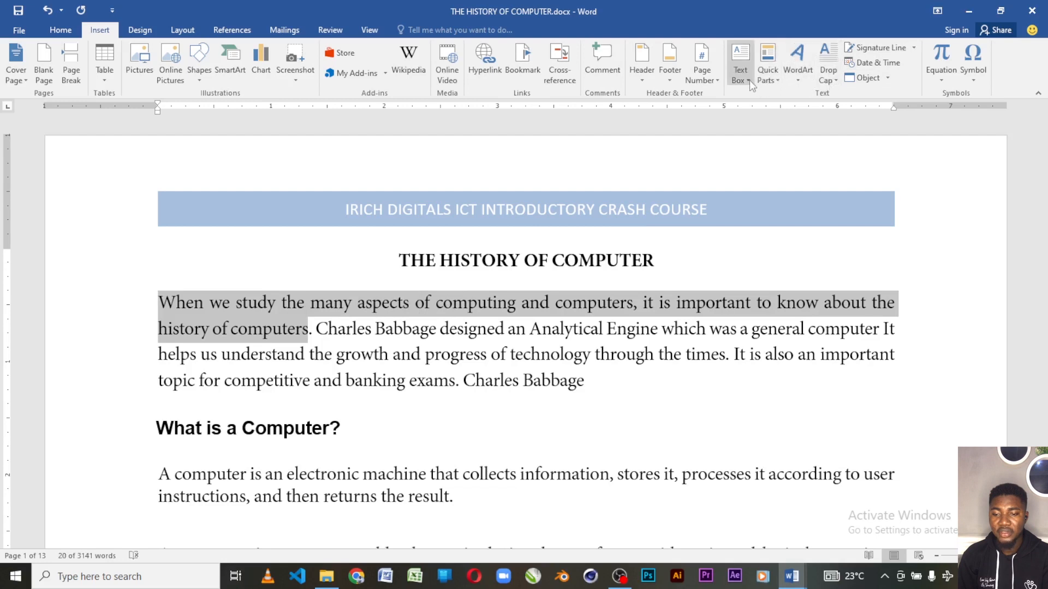
pyautogui.click(768, 71)
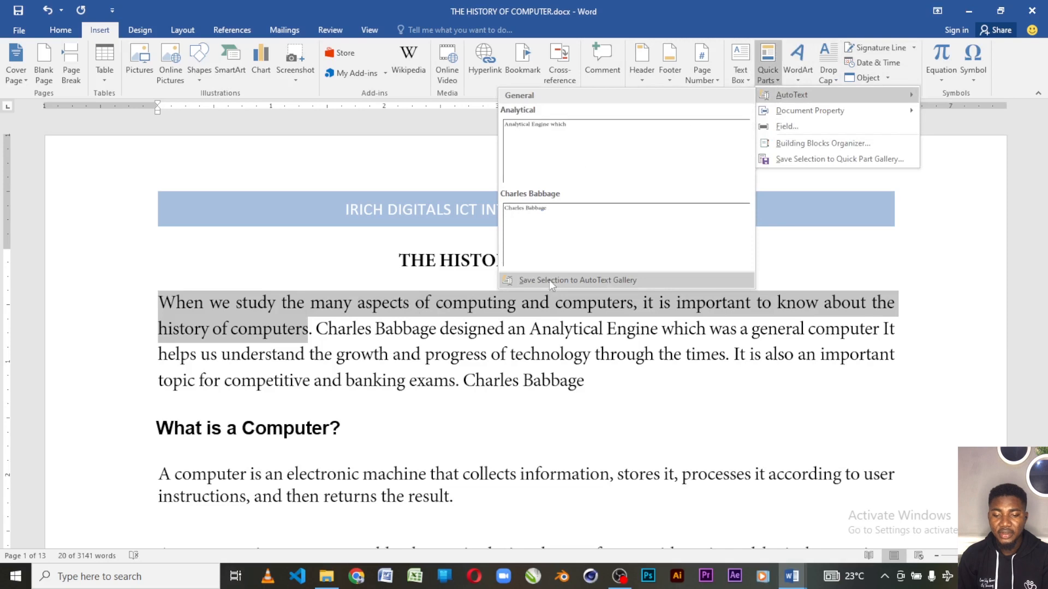
pyautogui.click(549, 280)
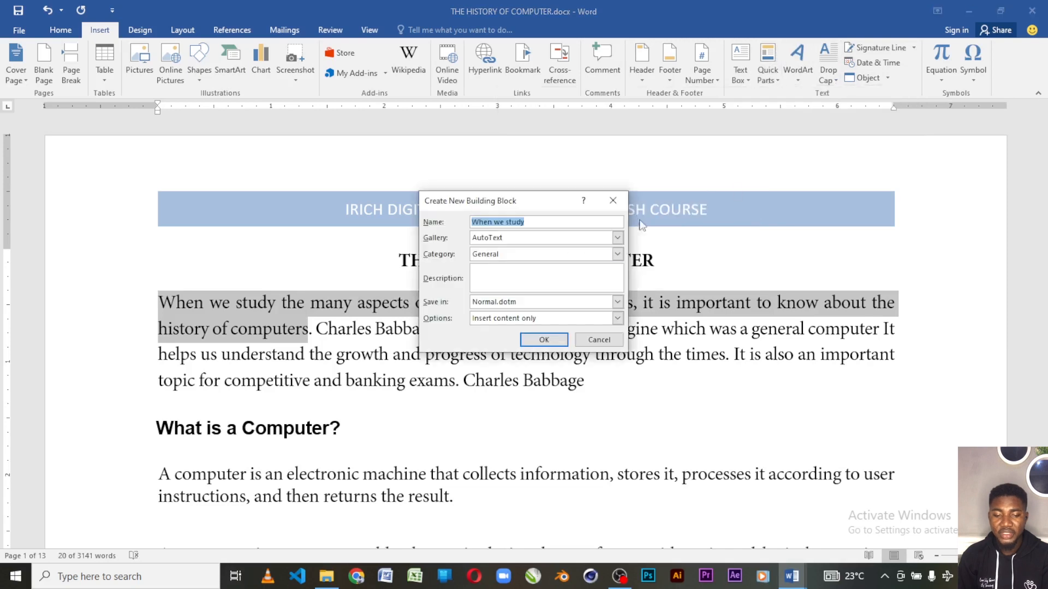
pyautogui.click(540, 346)
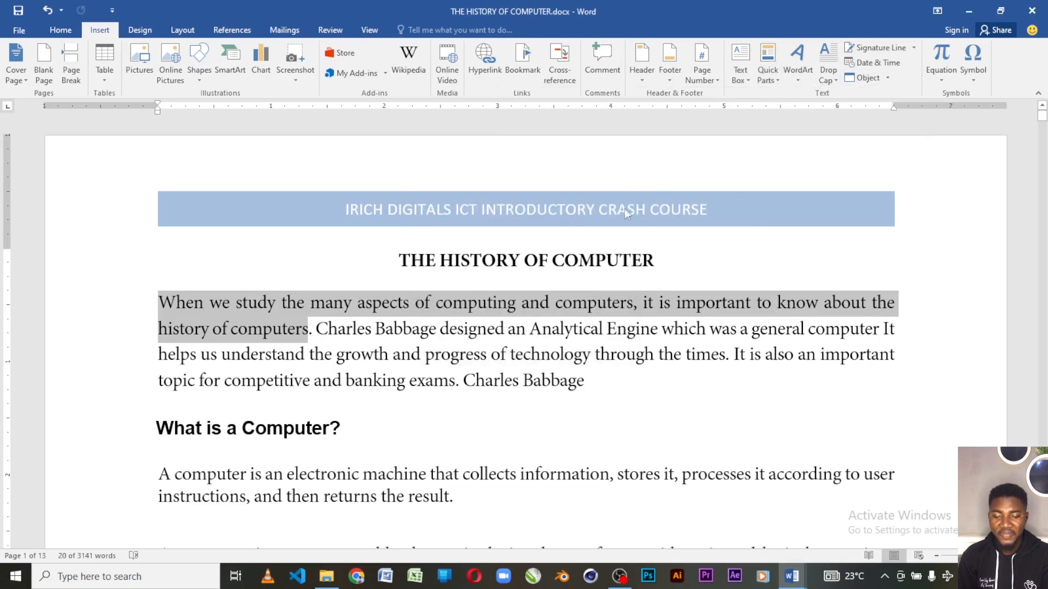
# Insert the "When we study" AutoText entry at the end of the first paragraph, after "Charles Babbage".
pyautogui.click(594, 381)
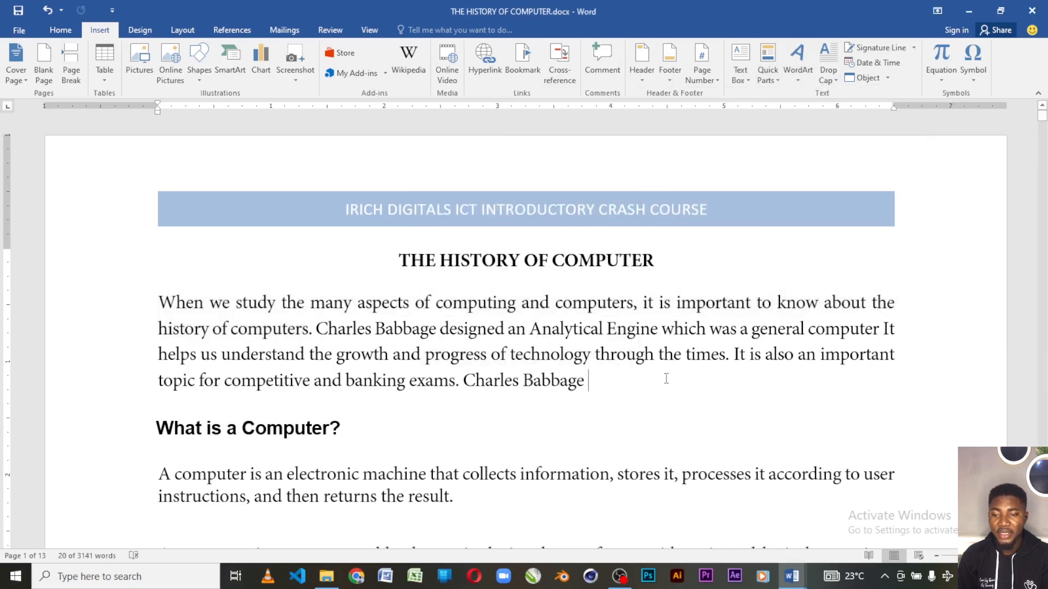
pyautogui.click(780, 72)
pyautogui.moveTo(791, 97)
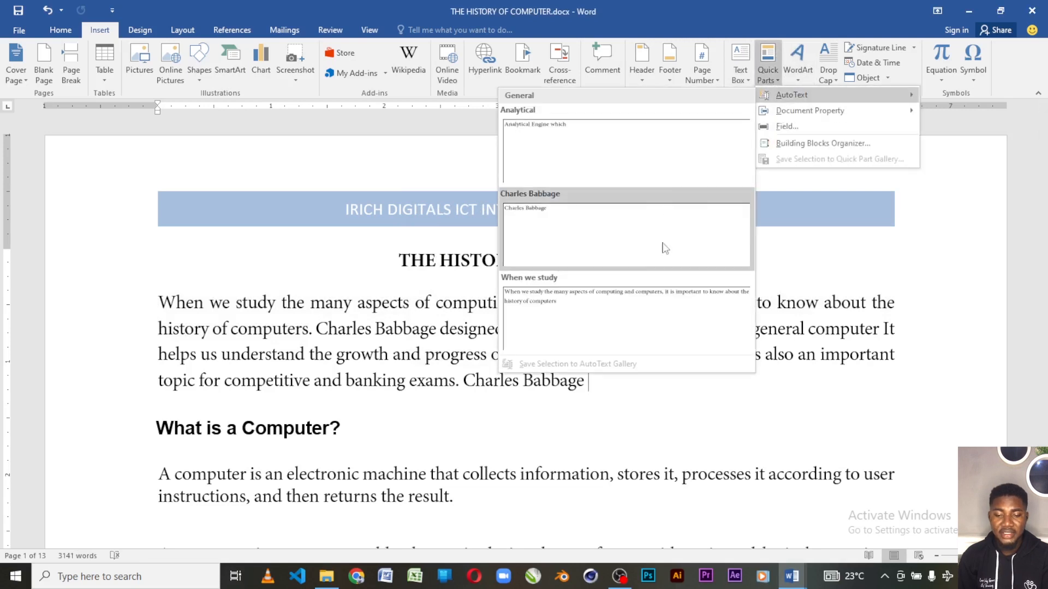
pyautogui.click(589, 321)
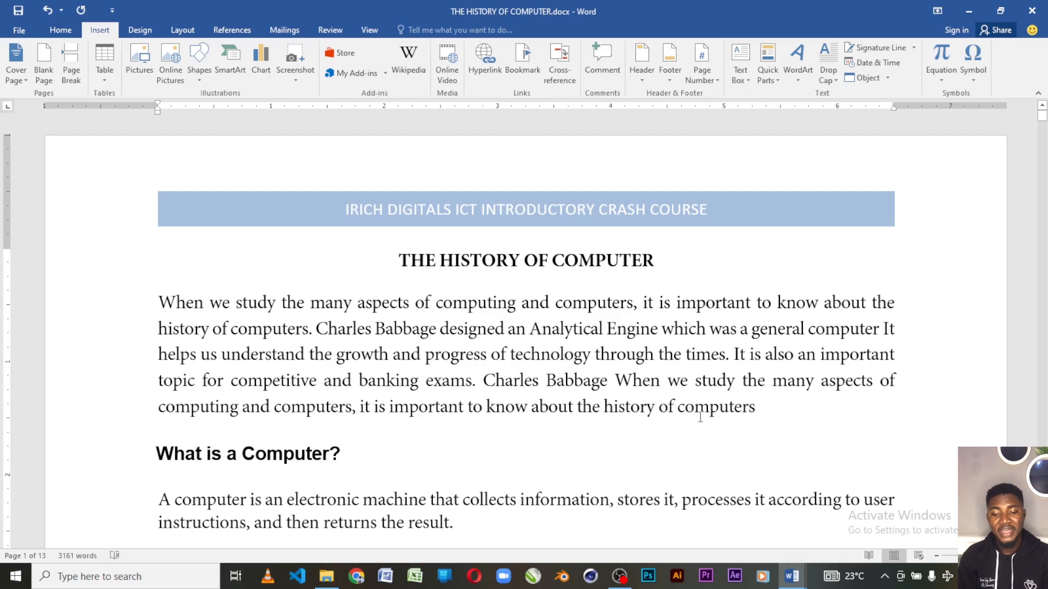
# Undo both AutoText insertions so that the first paragraph ends with "banking exams.".
pyautogui.hotkey('ctrl', 'z')
pyautogui.hotkey('ctrl', 'z')
pyautogui.hotkey('ctrl', 'z')
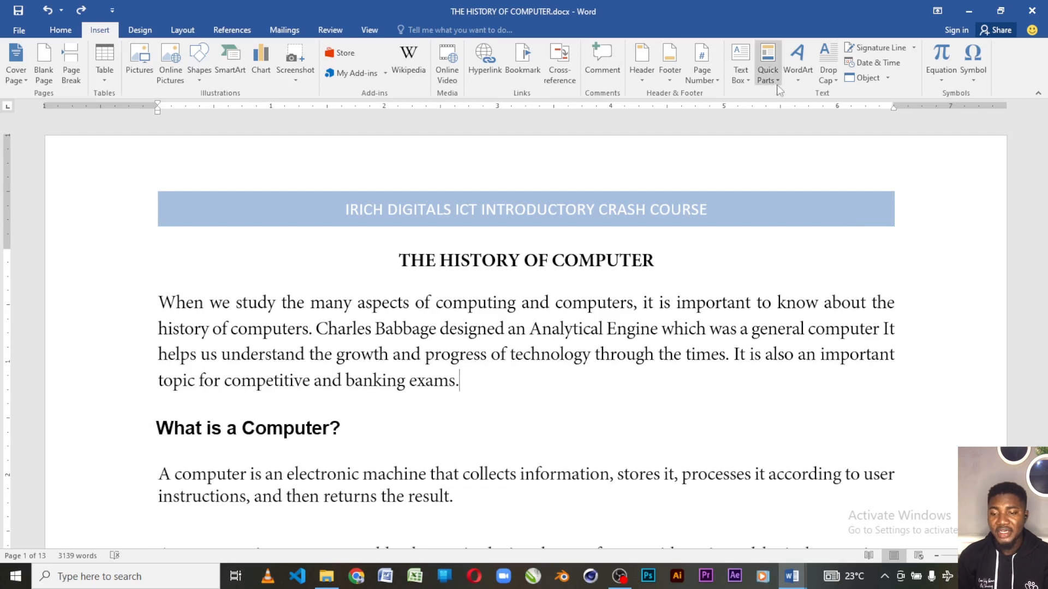
# Insert WordArt in the black style with a blue hard shadow, reading "THE HISTORY OF COMPUTER".
pyautogui.click(801, 82)
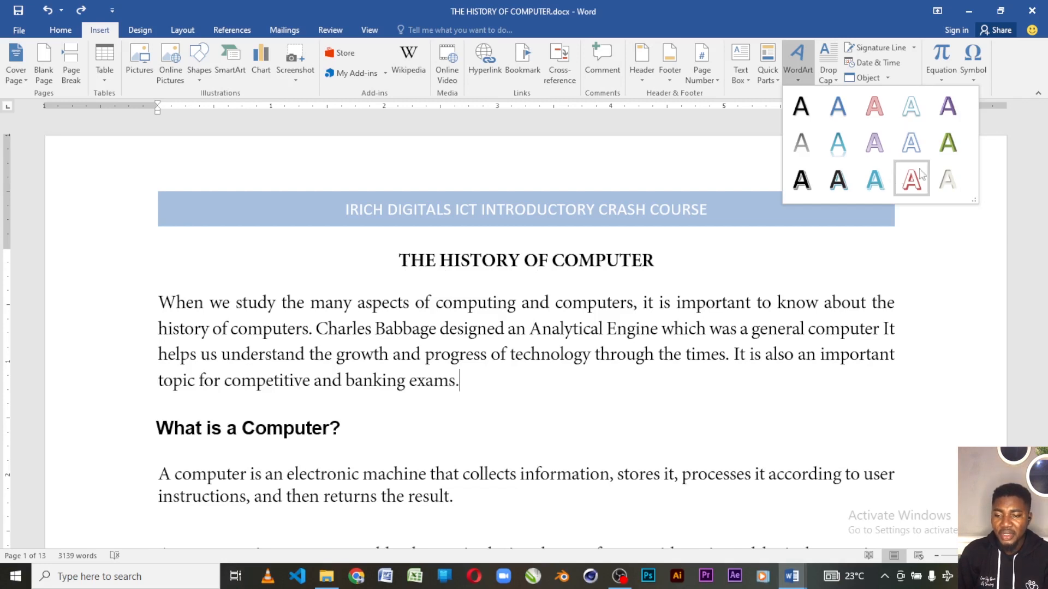
pyautogui.click(837, 179)
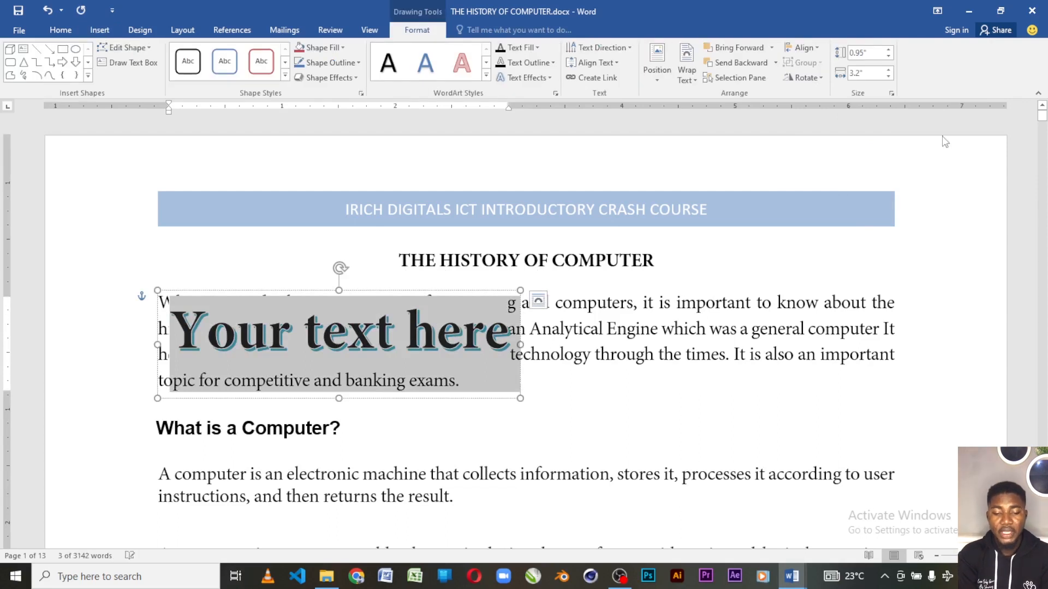
pyautogui.write('THE')
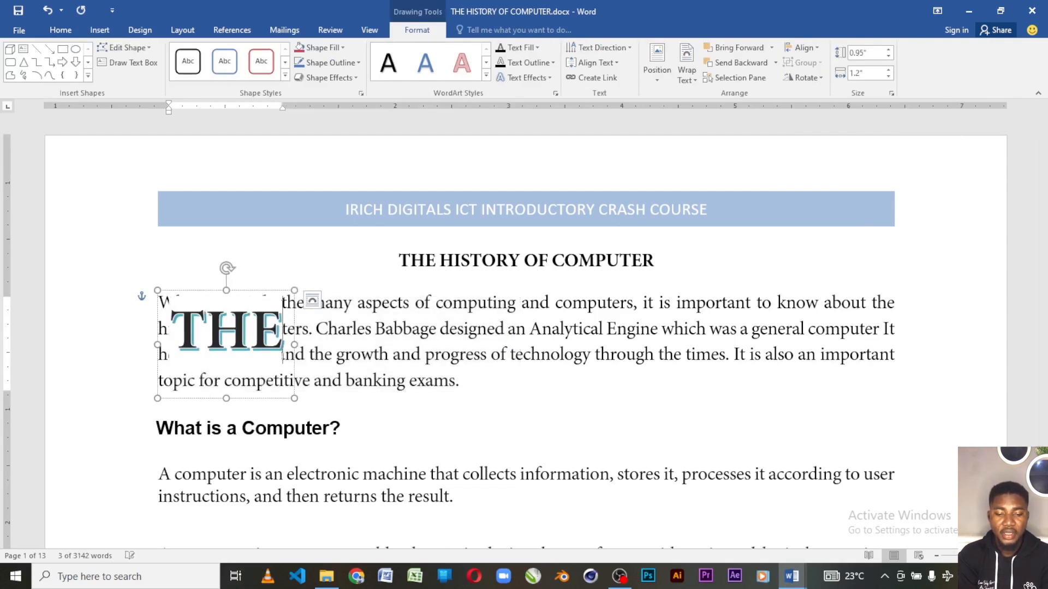
pyautogui.write(' HISTORYA')
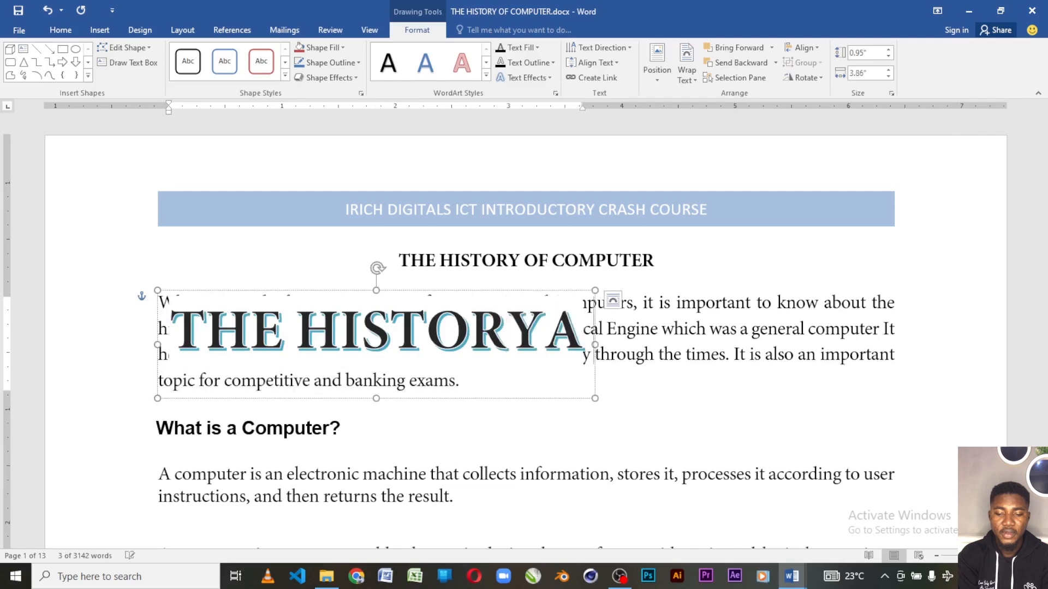
pyautogui.press('BackSpace')
pyautogui.write('OF')
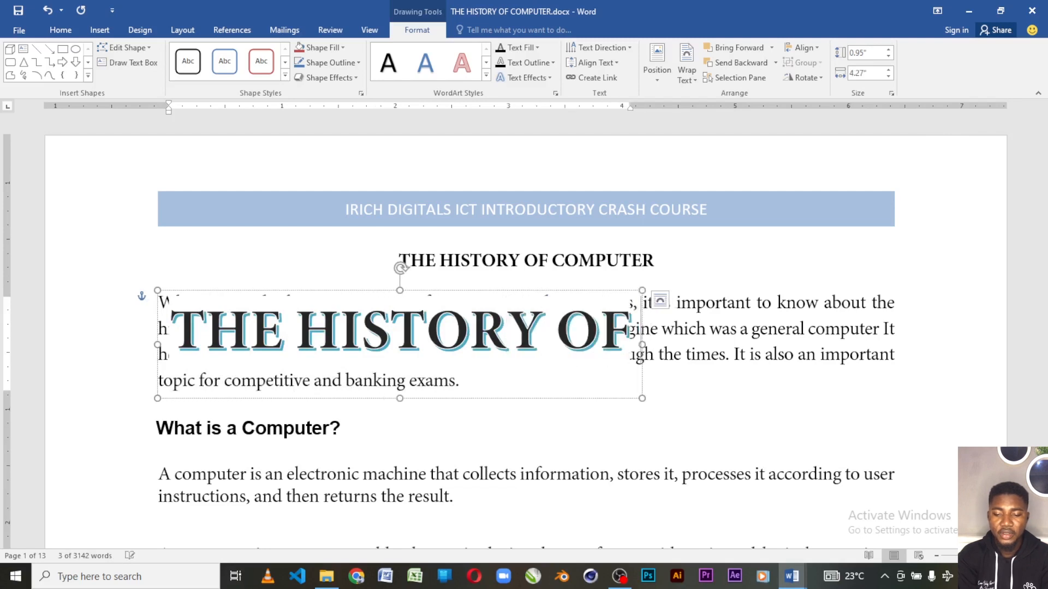
pyautogui.write(' COMPUTER')
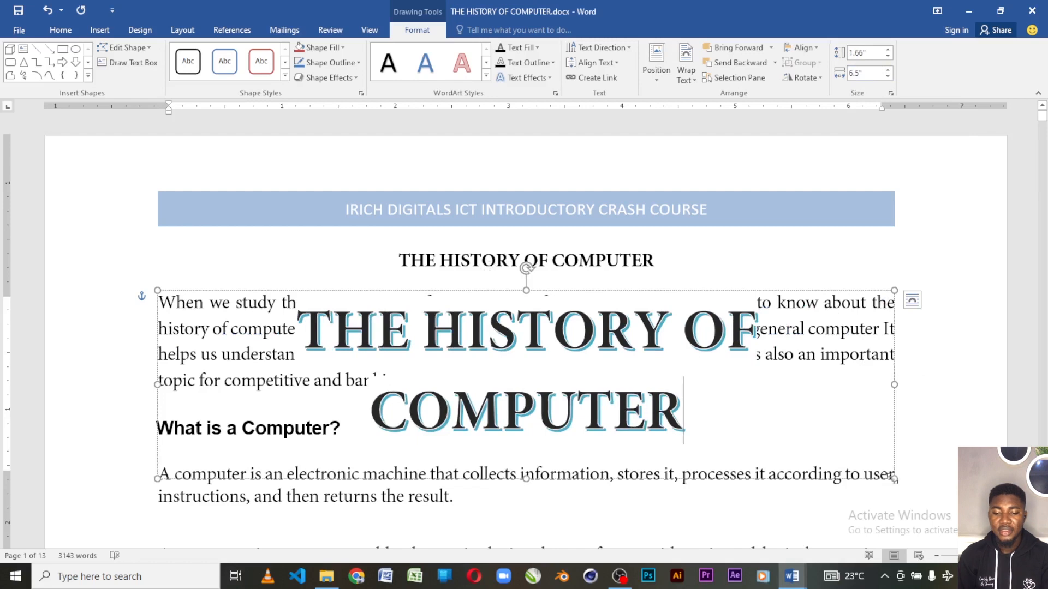
# Resize the WordArt box to about 0.68" by 5.21", shrink its text to one line, and place it over the document title.
pyautogui.moveTo(894, 478); pyautogui.dragTo(748, 368)
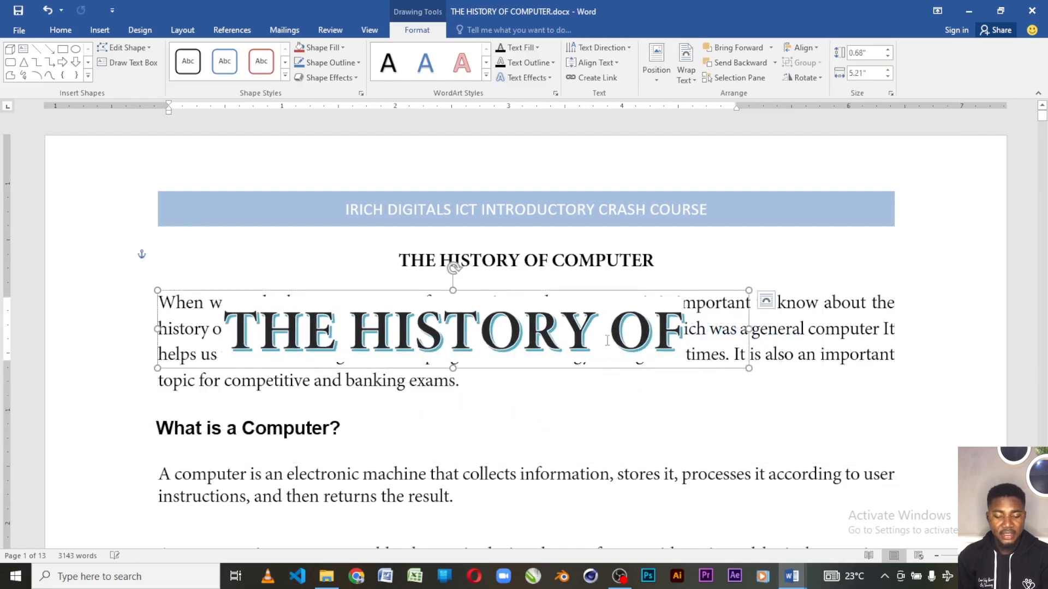
pyautogui.tripleClick(578, 342)
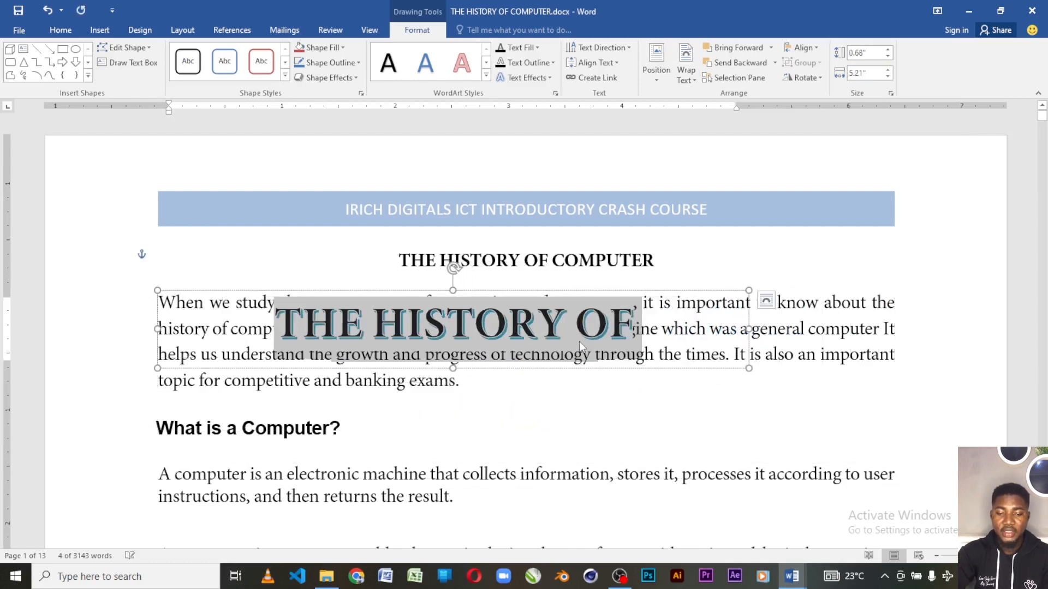
pyautogui.hotkey('ctrl', 'shift', ',')
pyautogui.hotkey('ctrl', 'shift', ',')
pyautogui.hotkey('ctrl', 'shift', ',')
pyautogui.hotkey('ctrl', 'shift', ',')
pyautogui.hotkey('ctrl', 'shift', ',')
pyautogui.hotkey('ctrl', 'shift', ',')
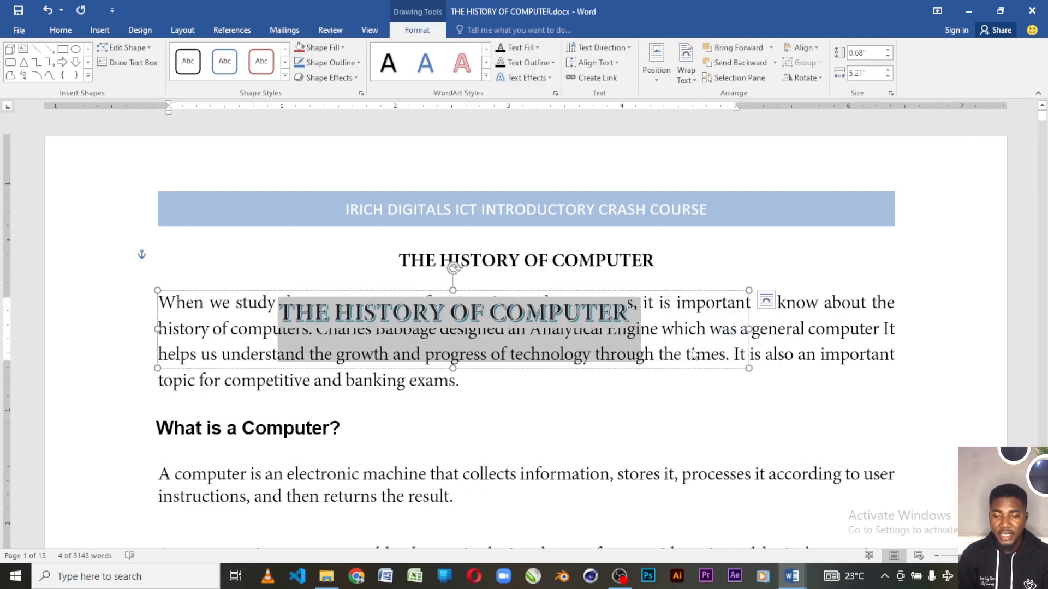
pyautogui.moveTo(697, 290); pyautogui.dragTo(751, 232)
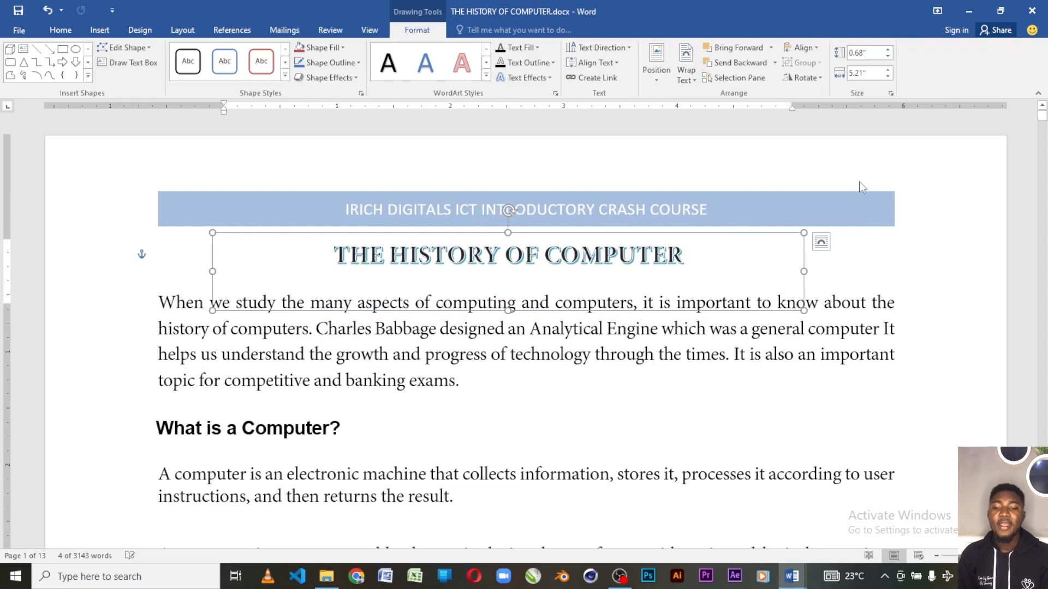
pyautogui.click(879, 261)
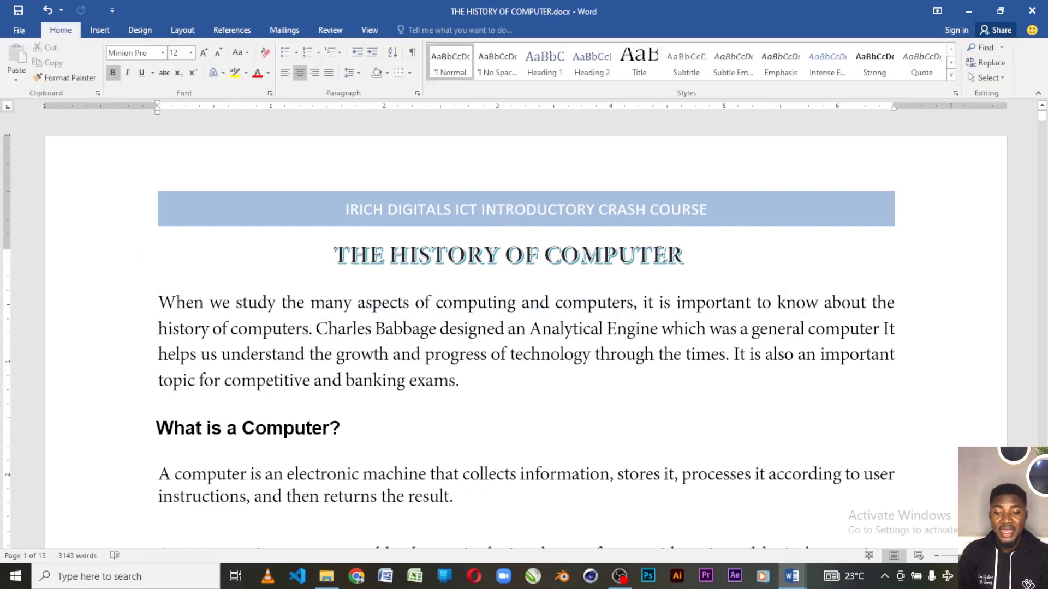
# Review the WordArt style choices for the title WordArt, and remove the WordArt from the page.
pyautogui.click(577, 247)
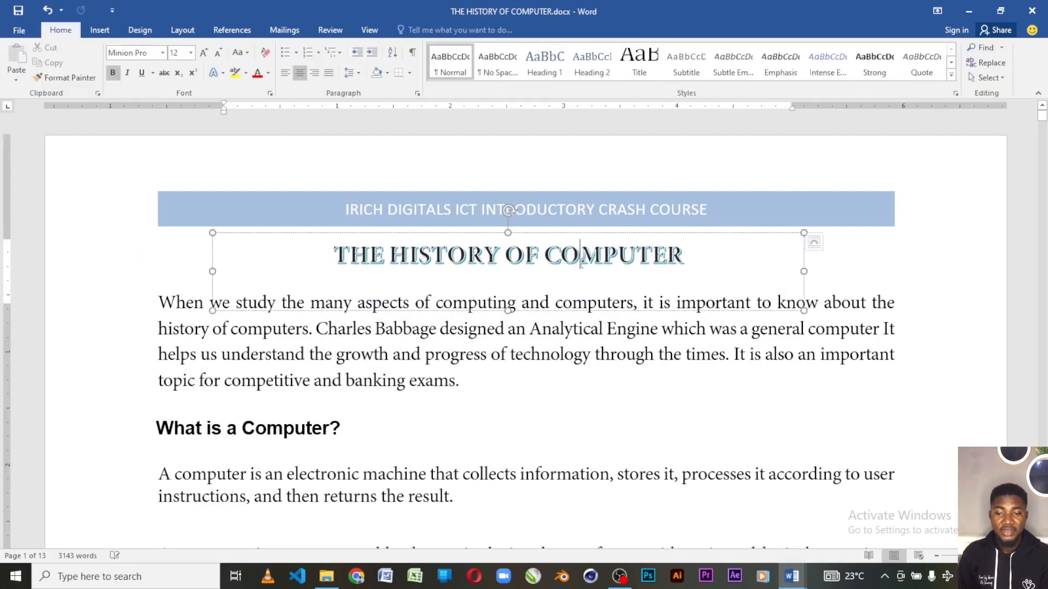
pyautogui.click(640, 233)
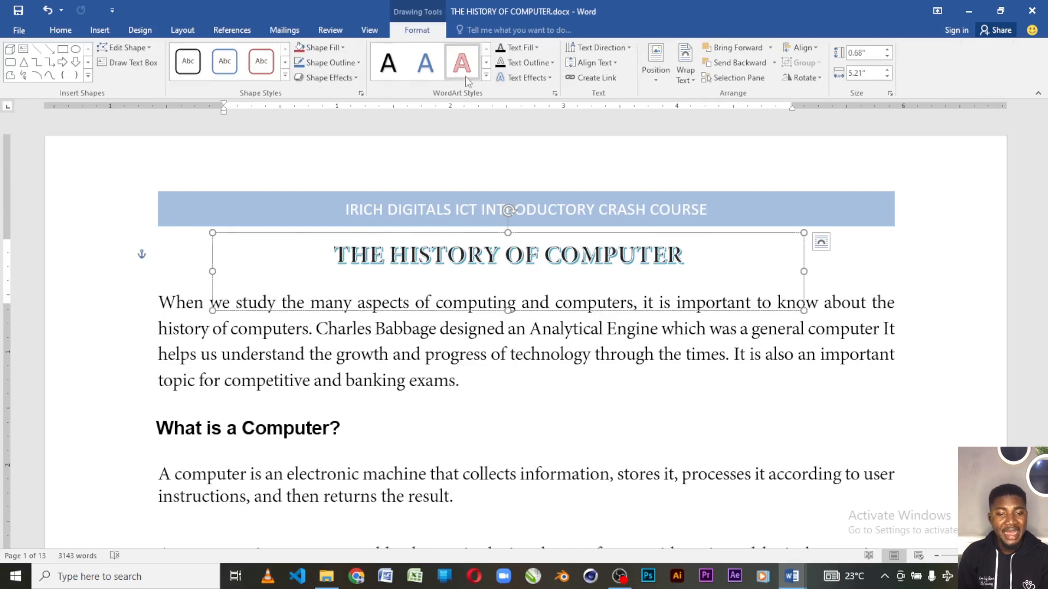
pyautogui.click(486, 75)
pyautogui.press('Escape')
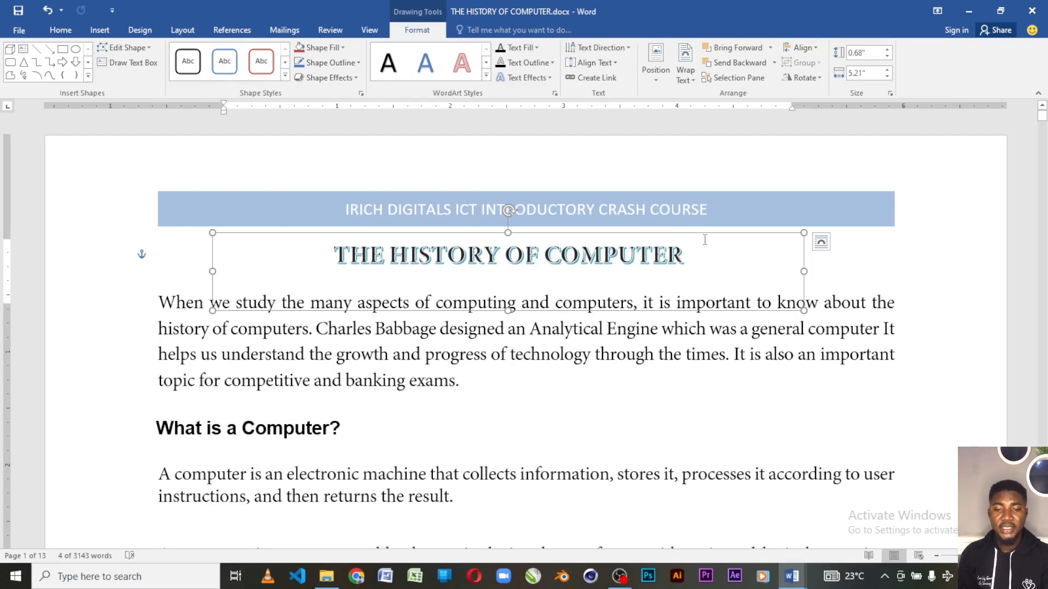
pyautogui.hotkey('ctrl', 'z')
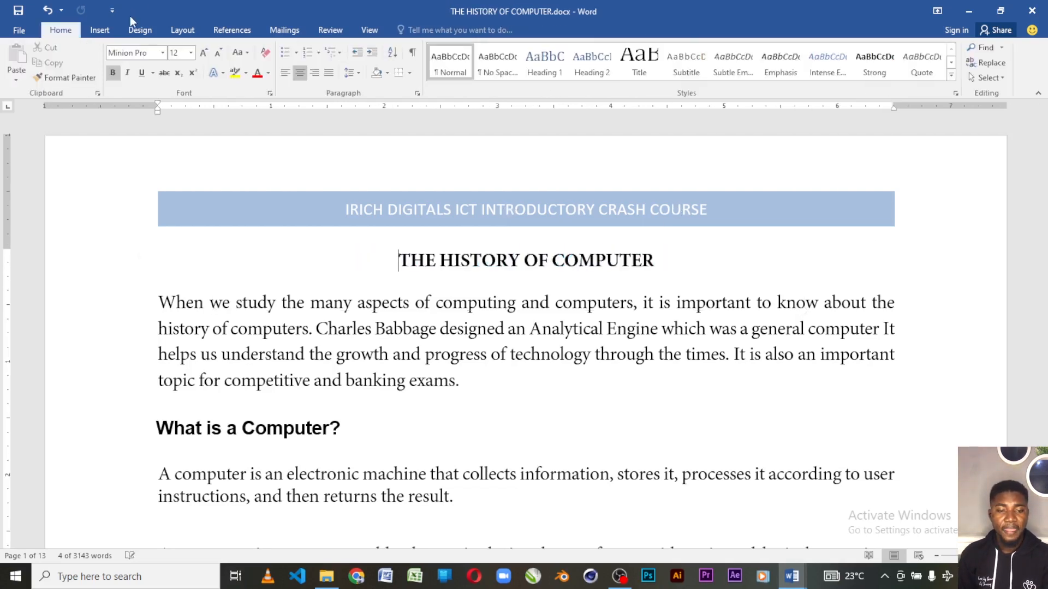
# Apply a Dropped drop cap to the letter "W" that opens the first paragraph.
pyautogui.click(103, 30)
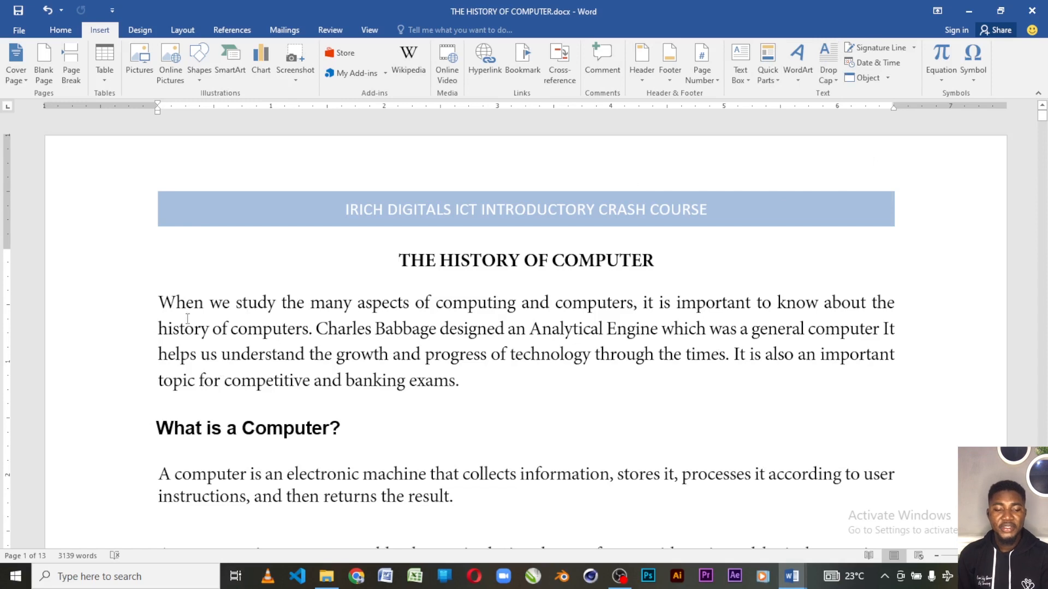
pyautogui.hotkey('shift', 'Right')
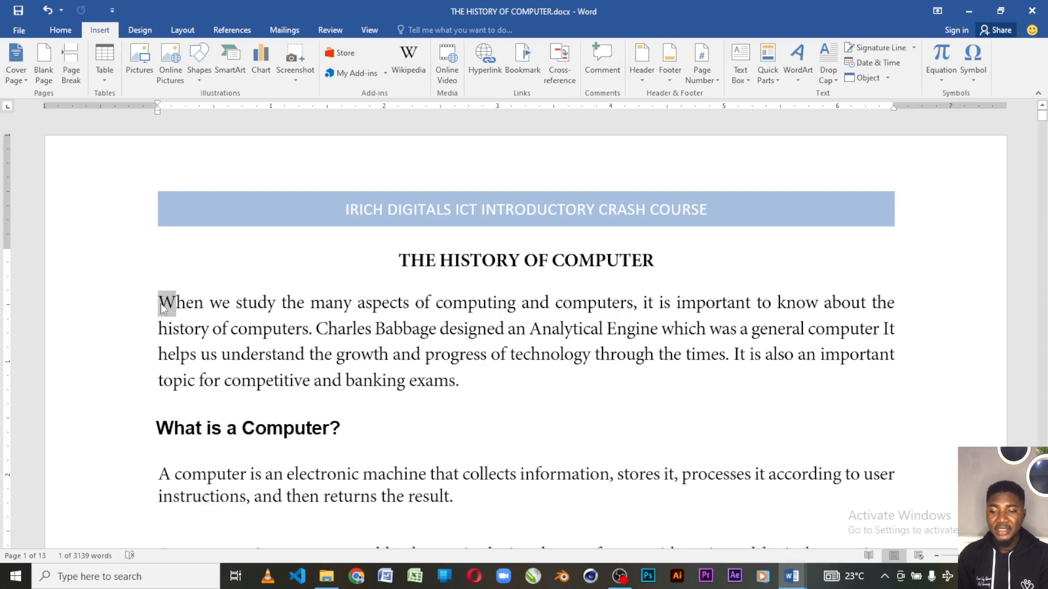
pyautogui.click(828, 77)
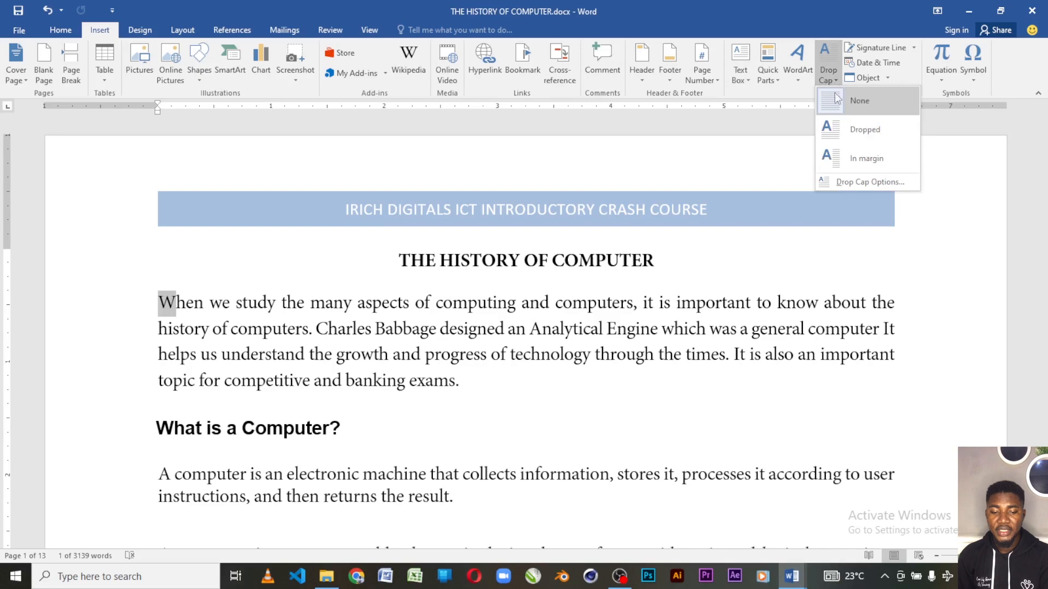
pyautogui.click(851, 129)
pyautogui.click(418, 314)
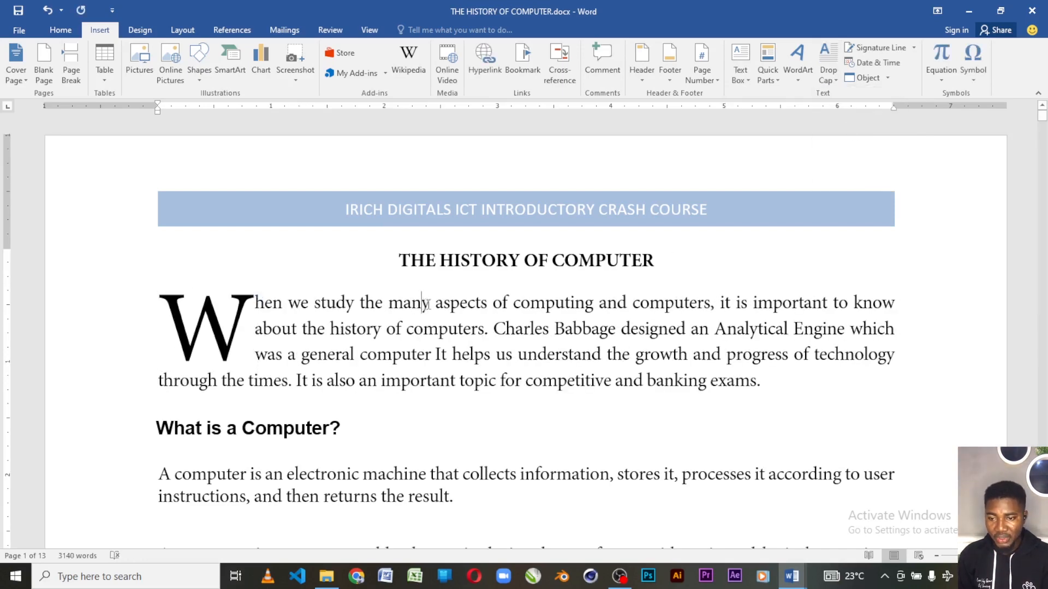
# Examine the drop cap, object and built-in equation options without inserting anything.
pyautogui.click(827, 71)
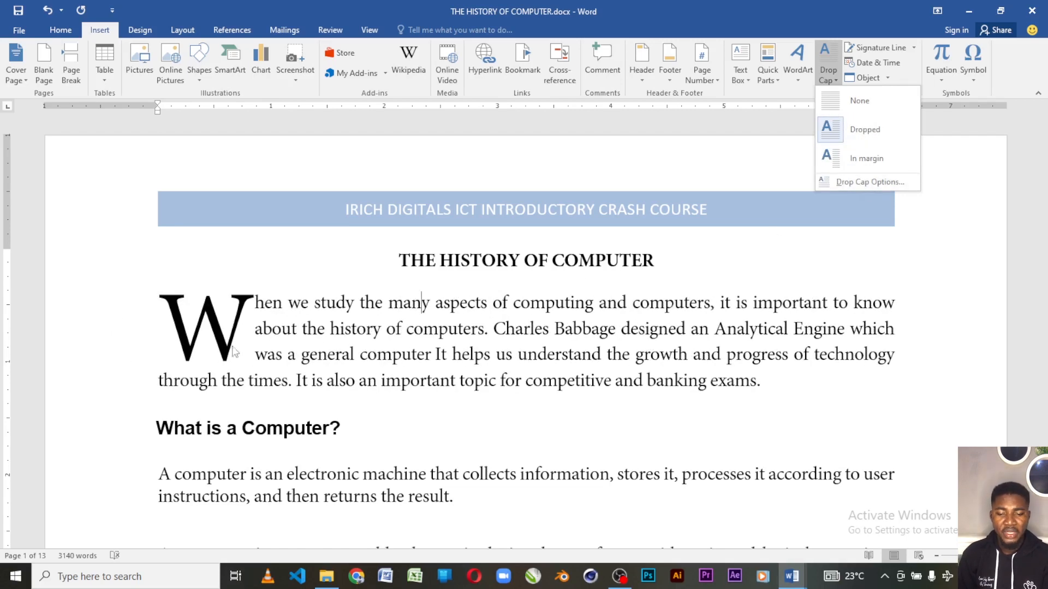
pyautogui.click(455, 334)
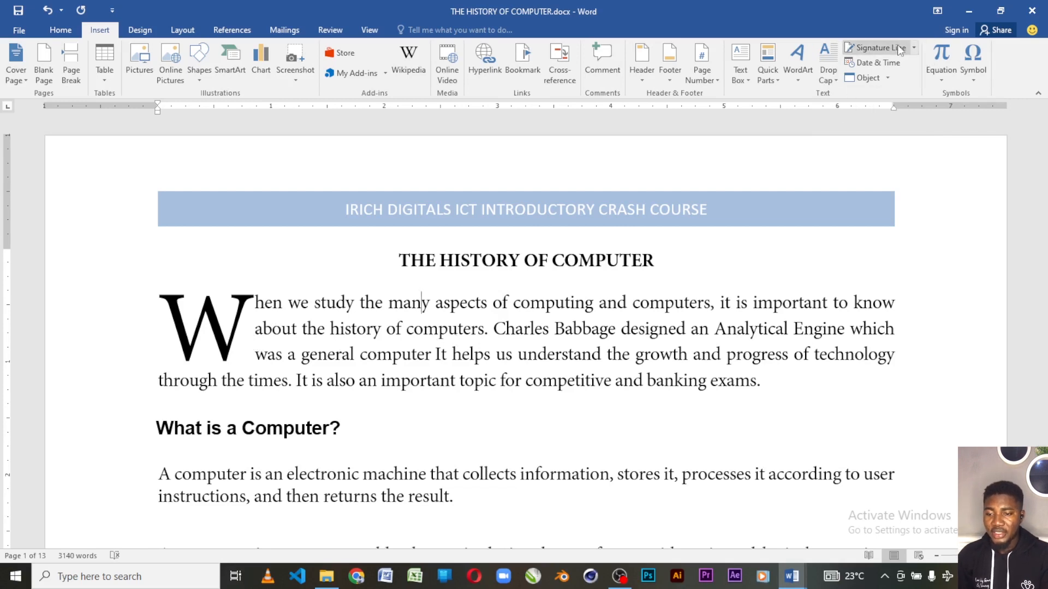
pyautogui.click(887, 78)
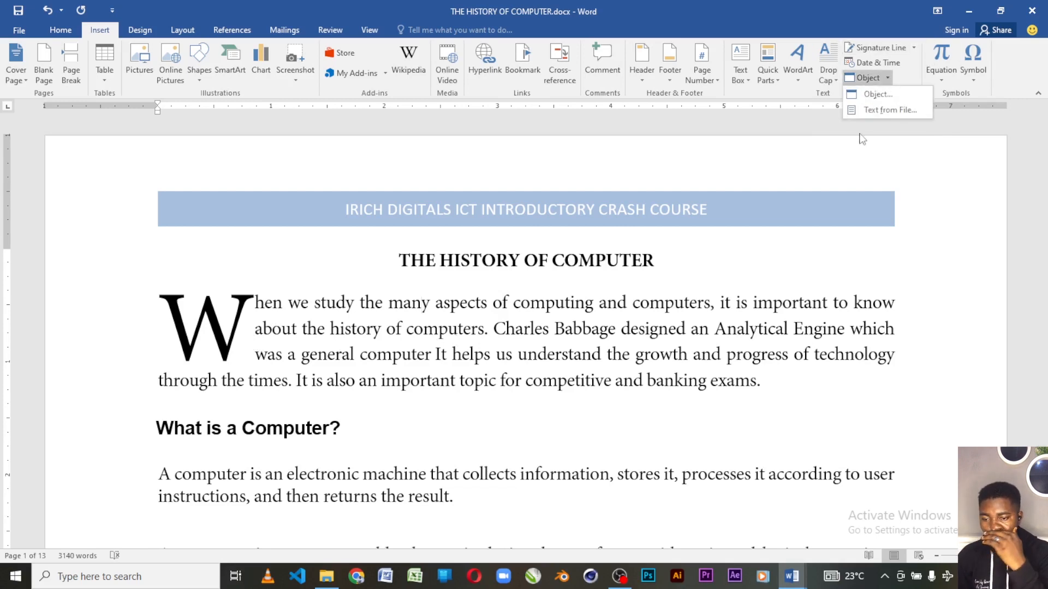
pyautogui.click(941, 68)
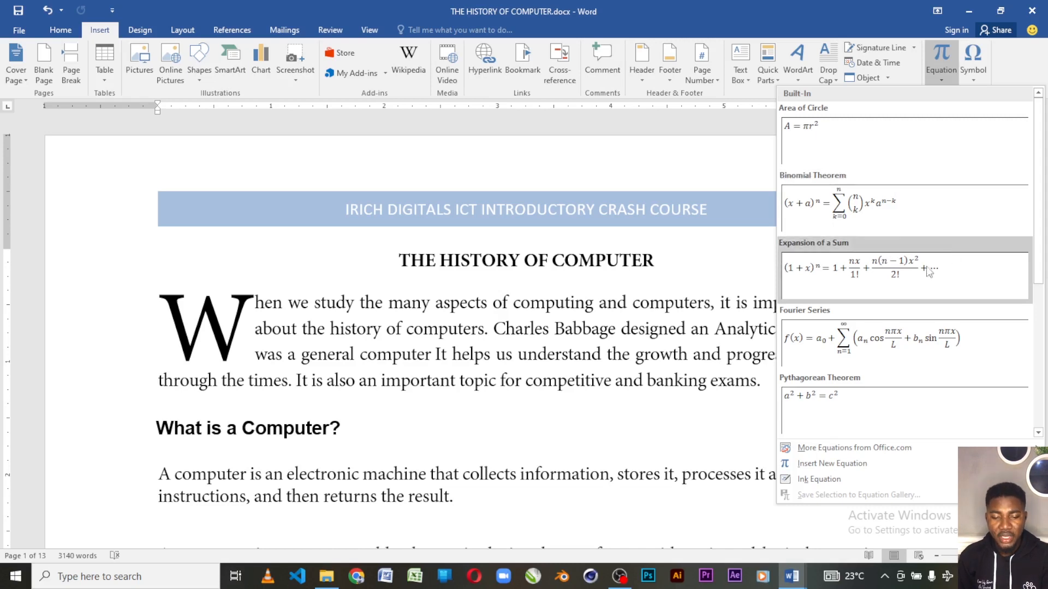
pyautogui.click(489, 388)
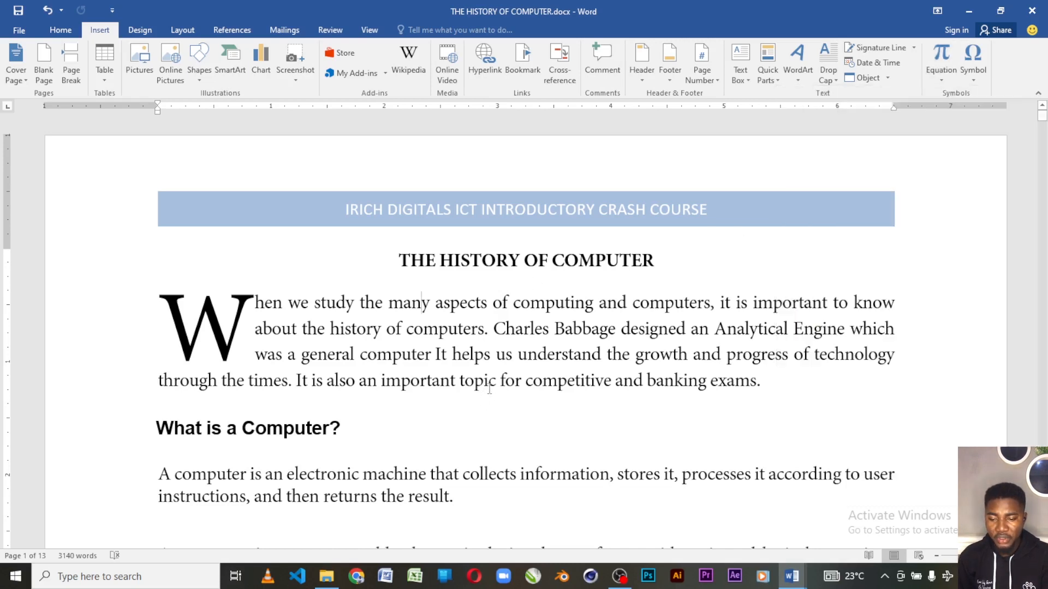
# Insert the built-in Binomial Theorem equation on a new line below the first paragraph.
pyautogui.click(781, 388)
pyautogui.press('Return')
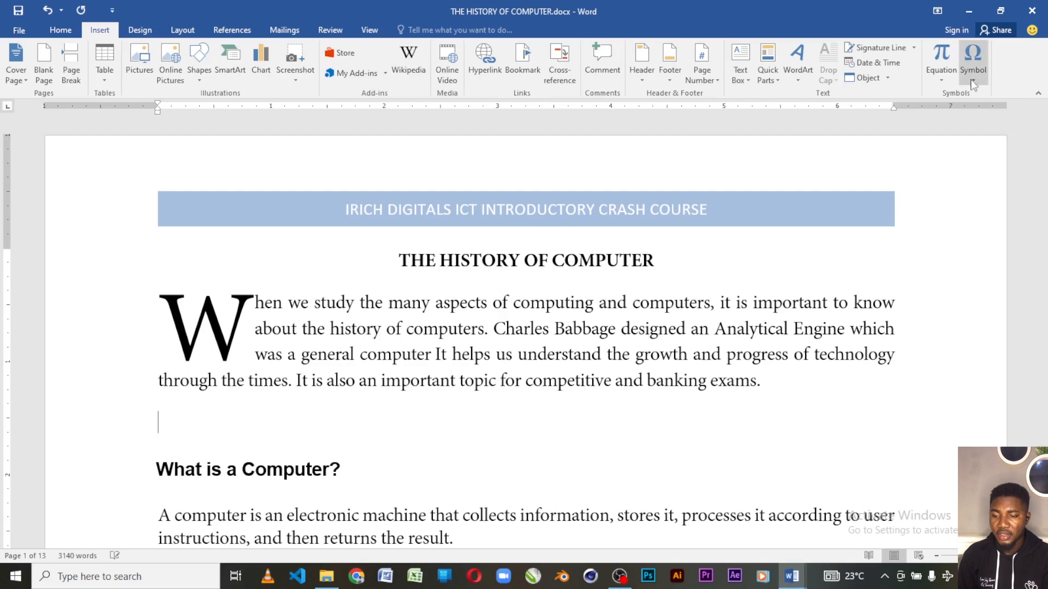
pyautogui.click(941, 80)
pyautogui.click(901, 210)
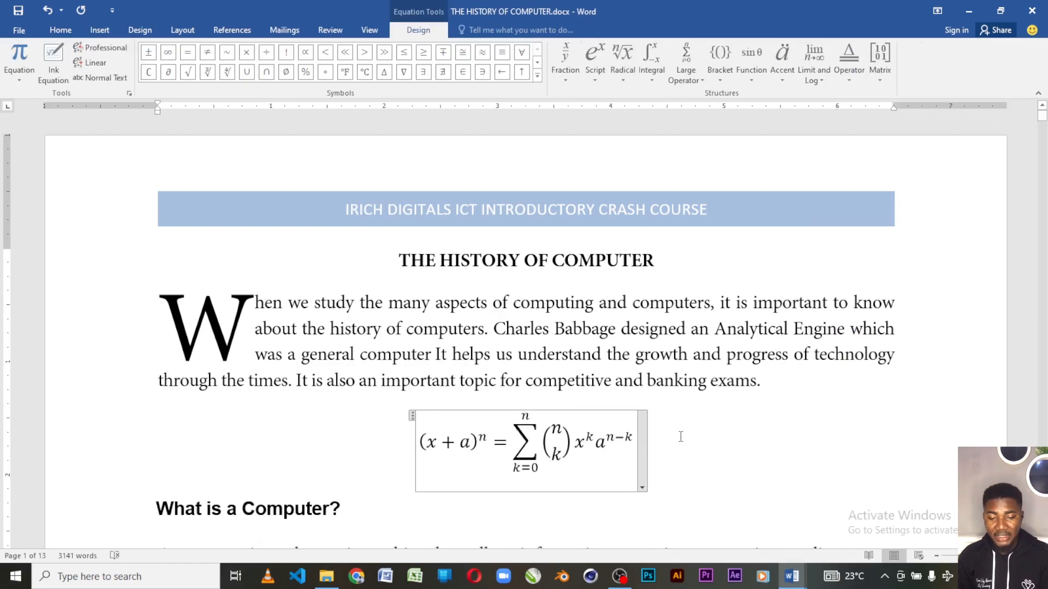
# Add blank lines below the Binomial Theorem equation, before the "What is a Computer?" heading.
pyautogui.scroll(2, 721, 457)
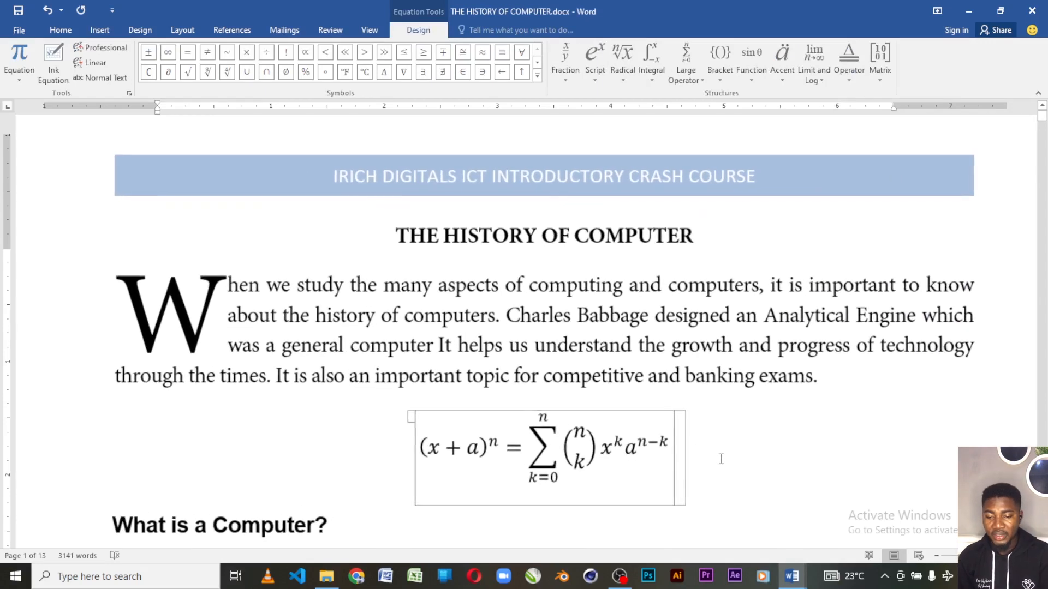
pyautogui.click(727, 462)
pyautogui.press('Return')
pyautogui.press('Return')
pyautogui.press('Return')
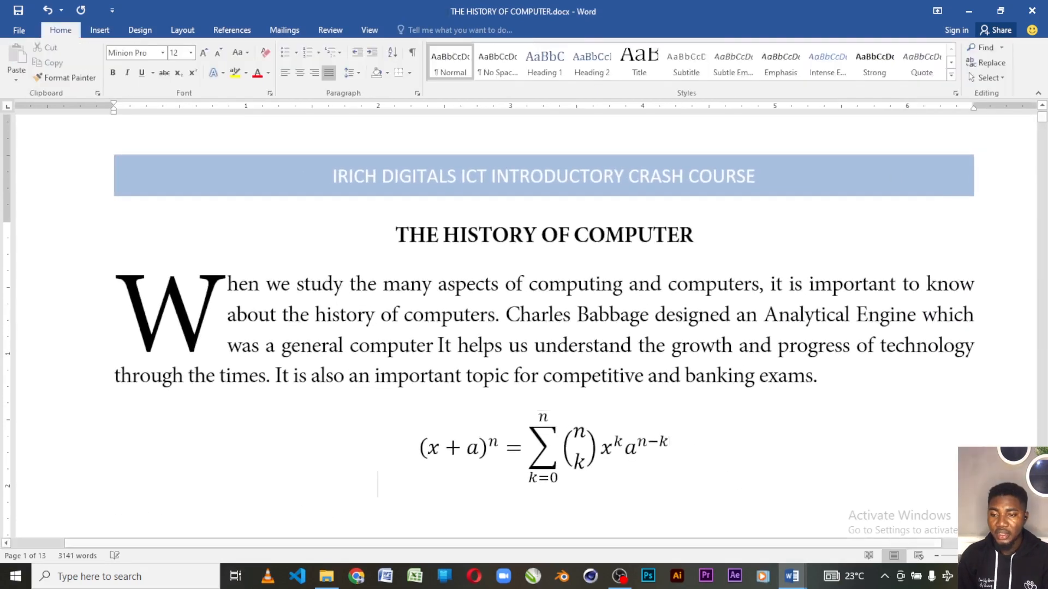